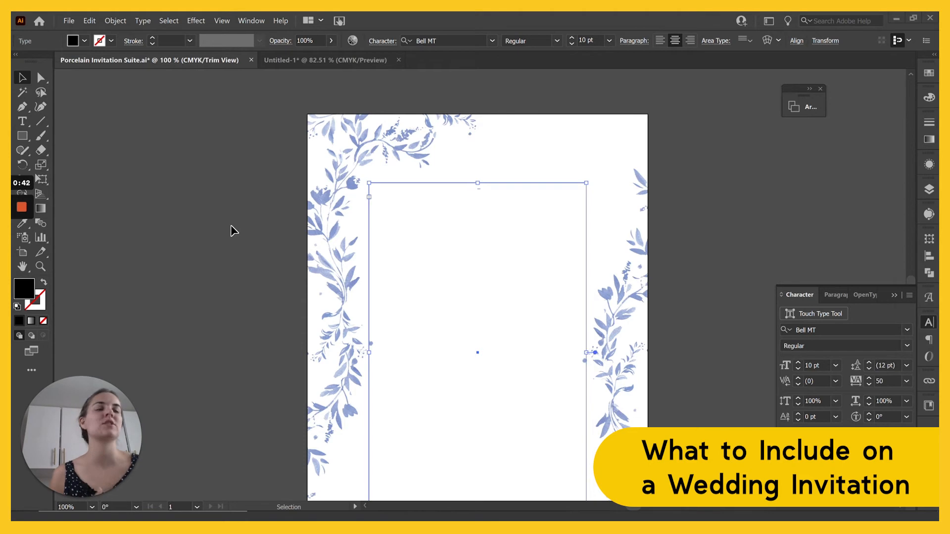
Step: Start editing inside the empty Bell MT 10 pt text frame at the top and zoom to 150%
{"action": "scroll", "coordinate": [566, 262], "scroll_direction": "down", "scroll_amount": 2}
{"action": "scroll", "coordinate": [564, 262], "scroll_direction": "up", "scroll_amount": 2}
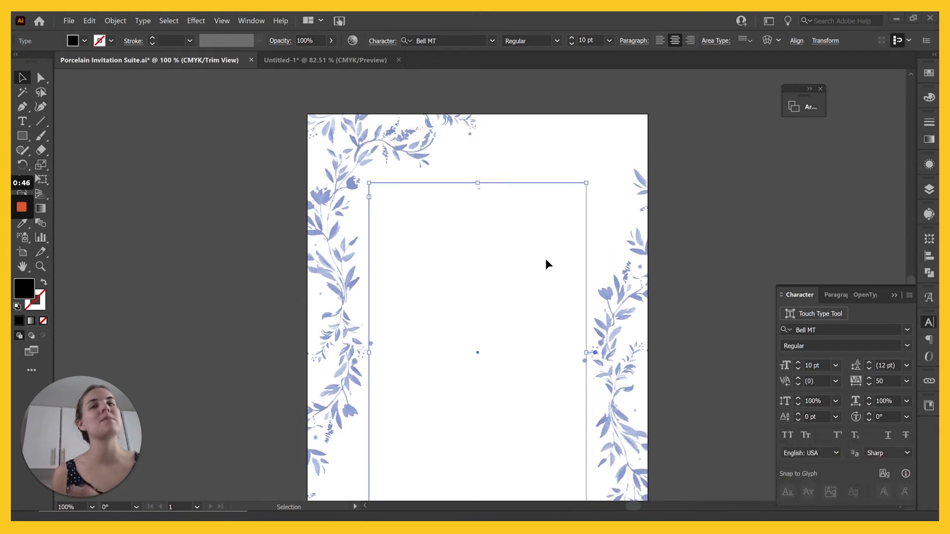
{"action": "scroll", "coordinate": [541, 250], "scroll_direction": "down", "scroll_amount": 1}
{"action": "scroll", "coordinate": [541, 251], "scroll_direction": "up", "scroll_amount": 2}
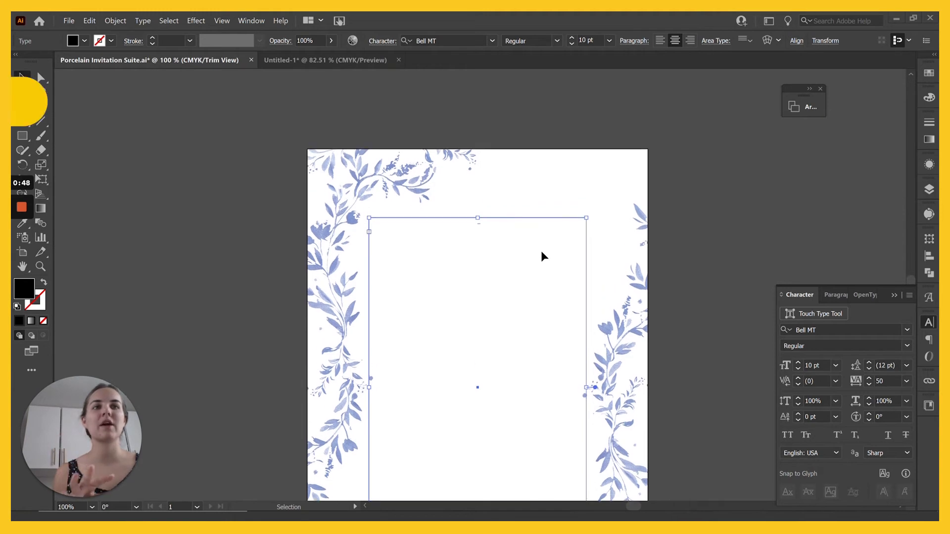
{"action": "scroll", "coordinate": [542, 251], "scroll_direction": "down", "scroll_amount": 1}
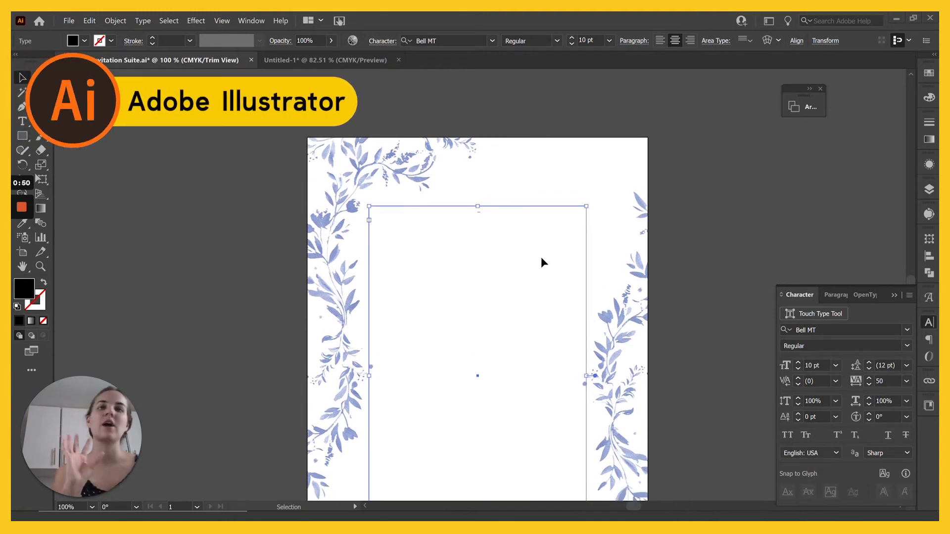
{"action": "left_click", "coordinate": [488, 229]}
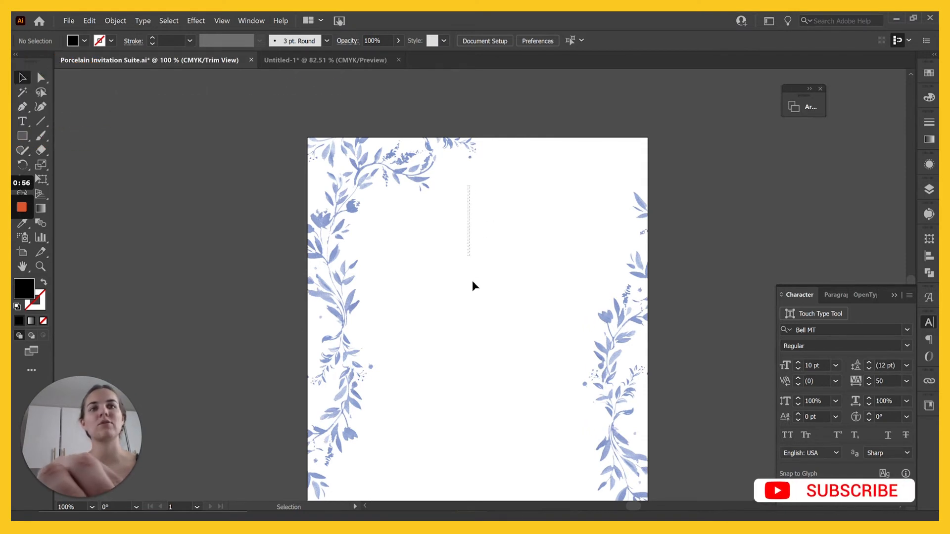
{"action": "left_click", "coordinate": [468, 253]}
{"action": "double_click", "coordinate": [472, 208]}
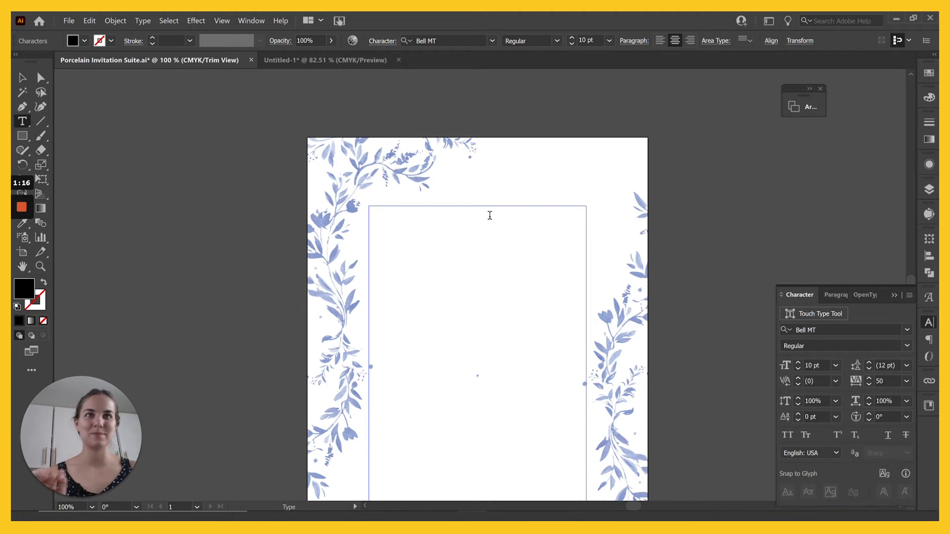
{"action": "key", "text": "ctrl+equal"}
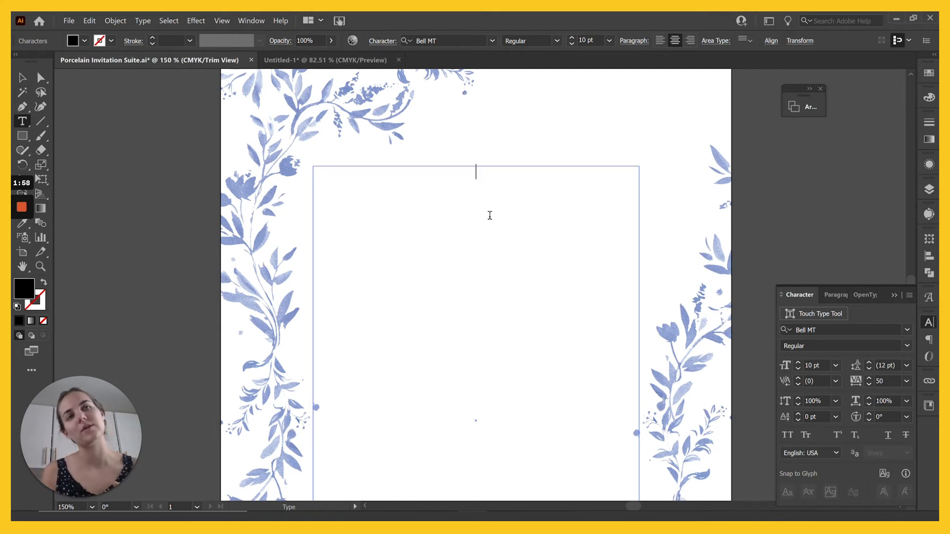
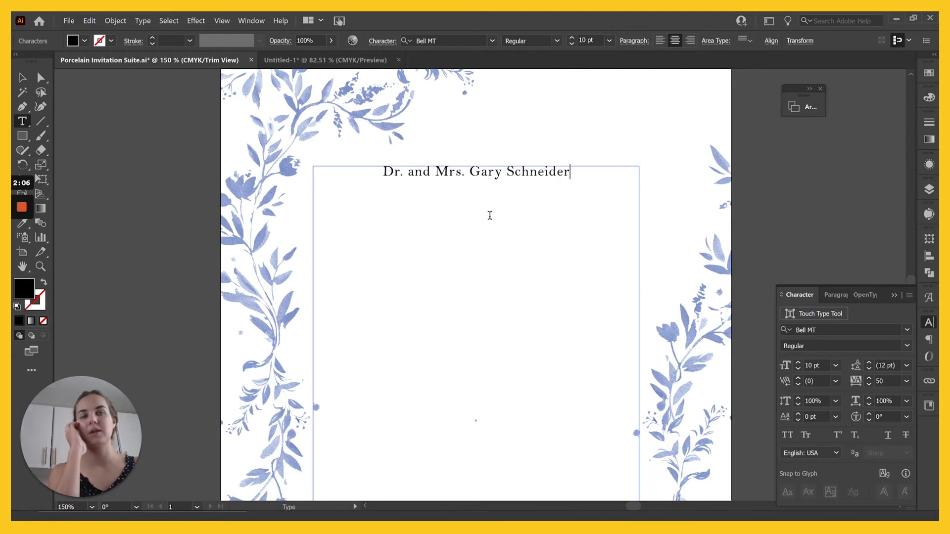
Step: Type the hosts' names, 'invite you to celebrate' and 'the wedding of their daughter' on three lines
{"action": "key", "text": "Return"}
{"action": "type", "text": "invite you to celebrate t"}
{"action": "key", "text": "BackSpace"}
{"action": "key", "text": "BackSpace"}
{"action": "type", "text": "ate"}
{"action": "key", "text": "Return"}
{"action": "type", "text": "the wedding of  their daughter"}
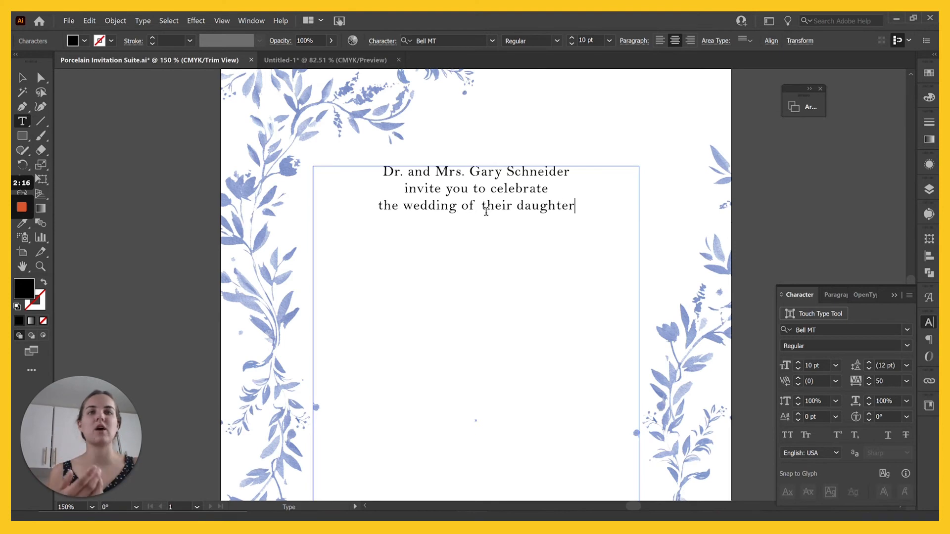
{"action": "left_click", "coordinate": [477, 205]}
{"action": "left_click", "coordinate": [587, 205]}
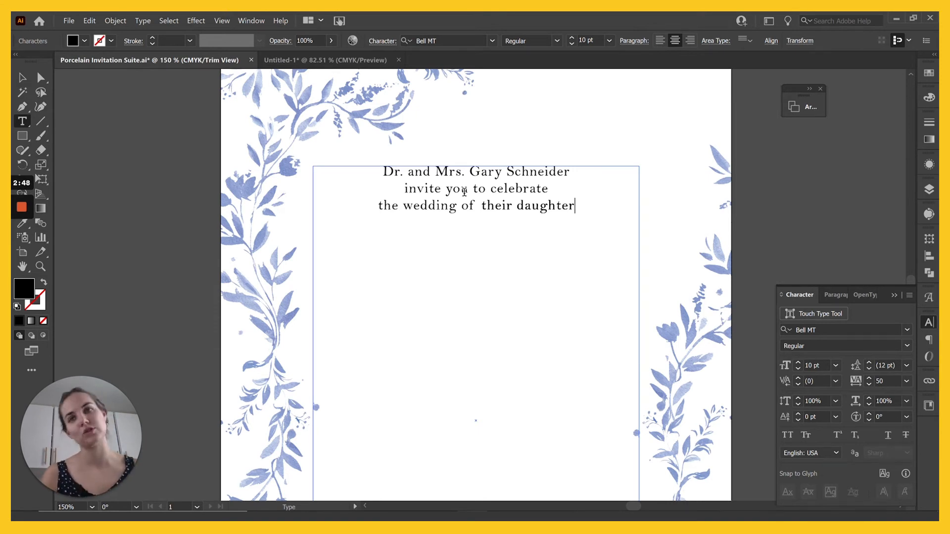
Step: After a blank line, type the bride's name, 'to' and the groom's name
{"action": "key", "text": "Return"}
{"action": "key", "text": "Return"}
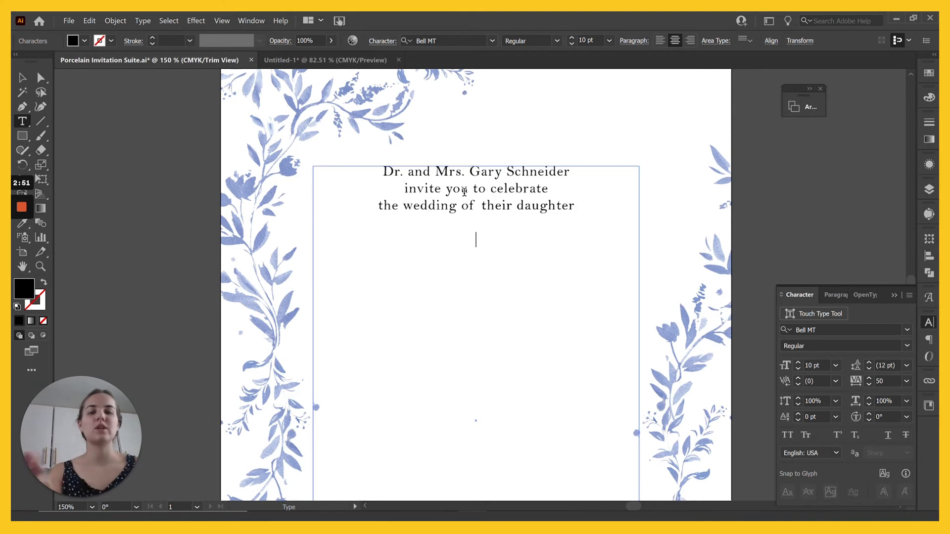
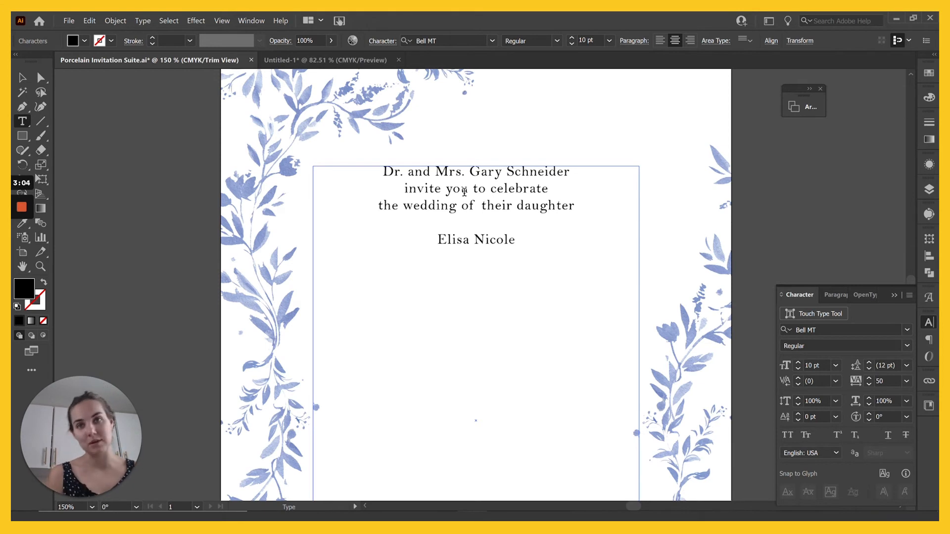
{"action": "type", "text": "to "}
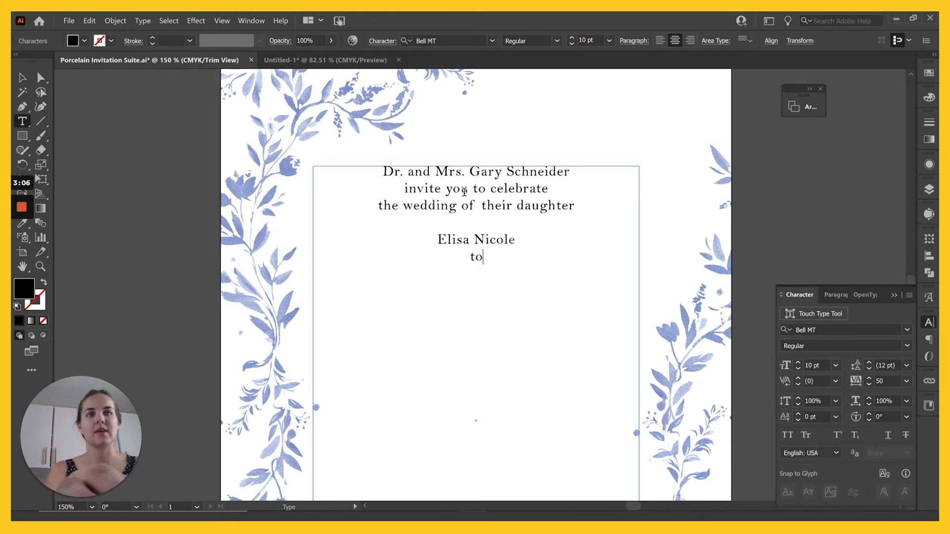
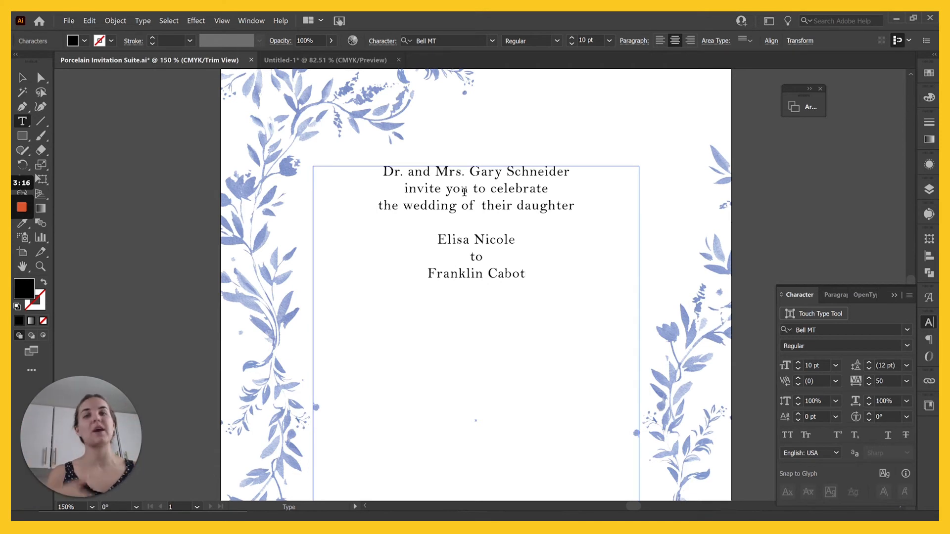
{"action": "key", "text": "Return"}
Step: Type the groom's-parents line, fixing typos in the surname, and select that line
{"action": "type", "text": "son"}
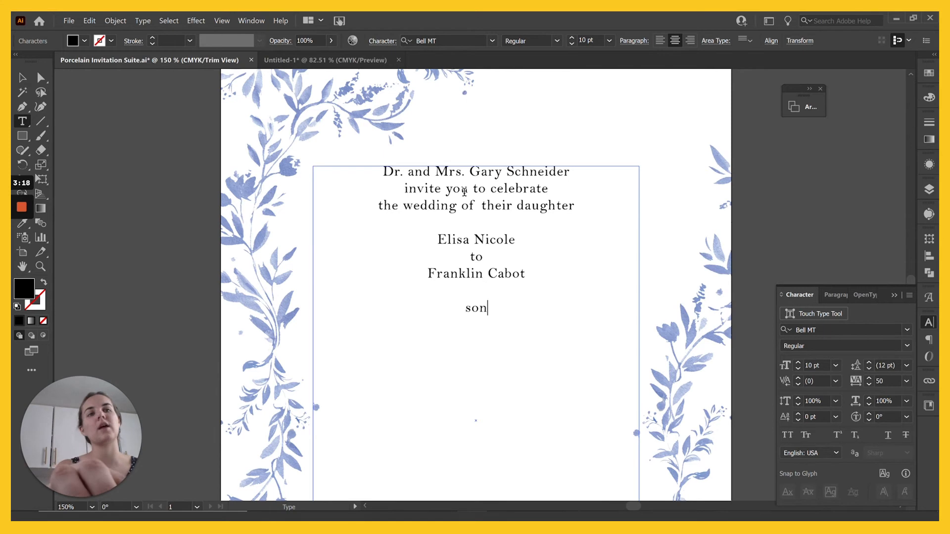
{"action": "type", "text": " of Mrs. and"}
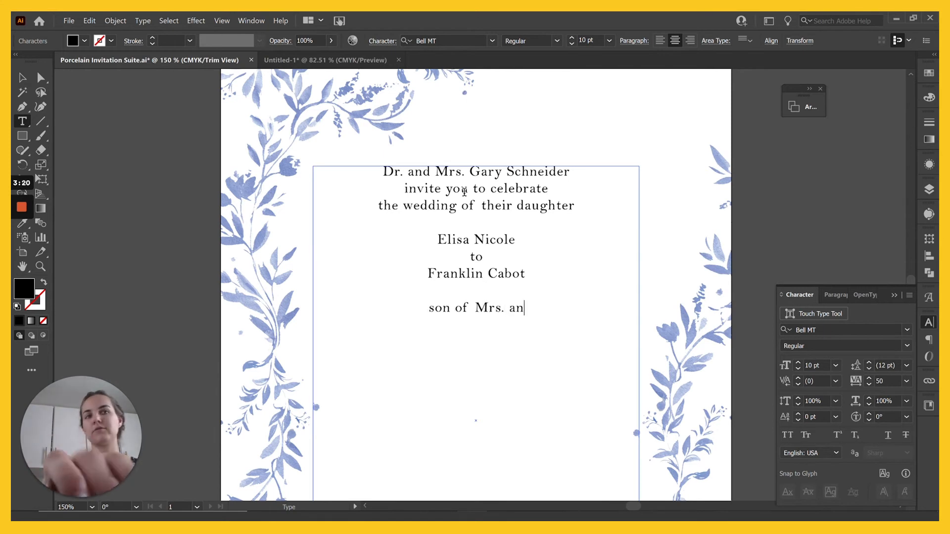
{"action": "key", "text": "BackSpace"}
{"action": "key", "text": "BackSpace"}
{"action": "key", "text": "BackSpace"}
{"action": "key", "text": "BackSpace"}
{"action": "key", "text": "BackSpace"}
{"action": "key", "text": "BackSpace"}
{"action": "type", "text": ". and Mrs. "}
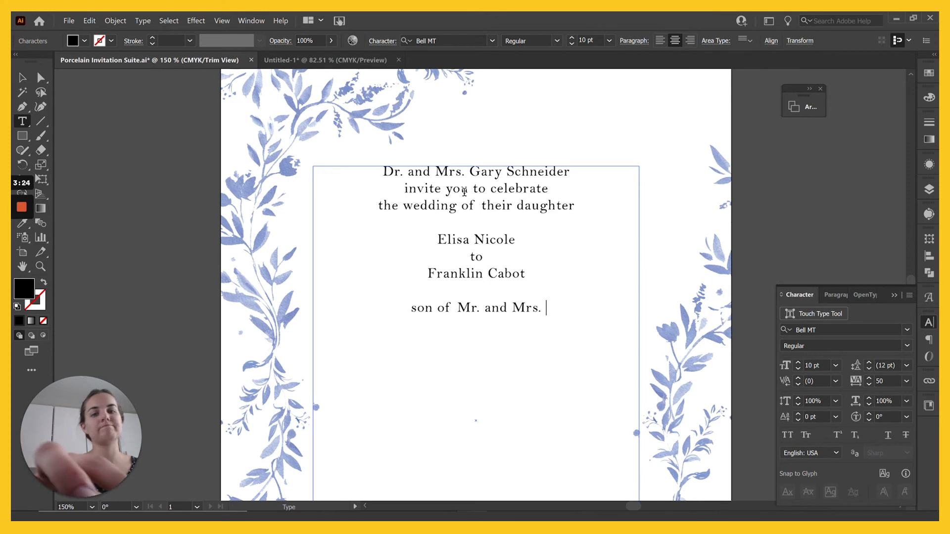
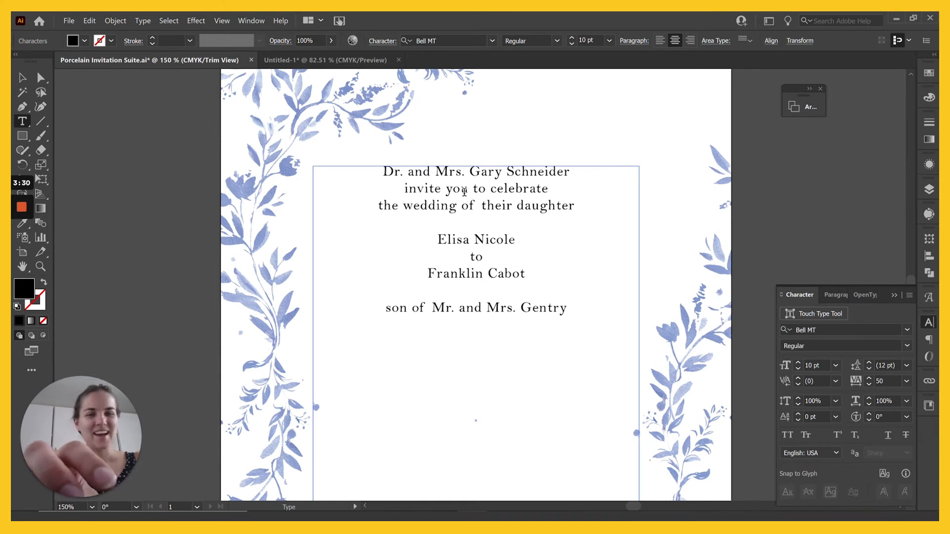
{"action": "type", "text": "mas"}
{"action": "left_click", "coordinate": [525, 274]}
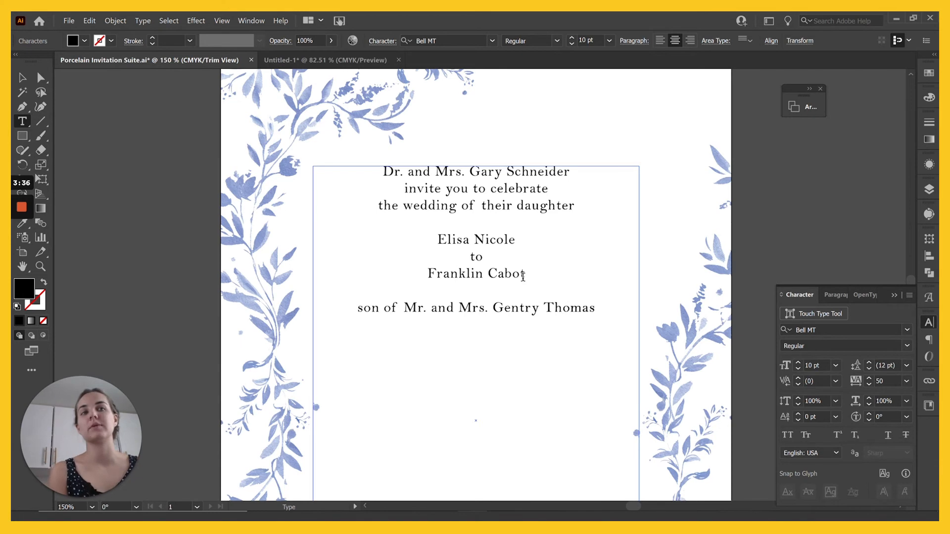
{"action": "triple_click", "coordinate": [473, 309]}
Step: Replace the parents line with 'Saturday, the fifth of November' and 'two thousand' below it
{"action": "key", "text": "BackSpace"}
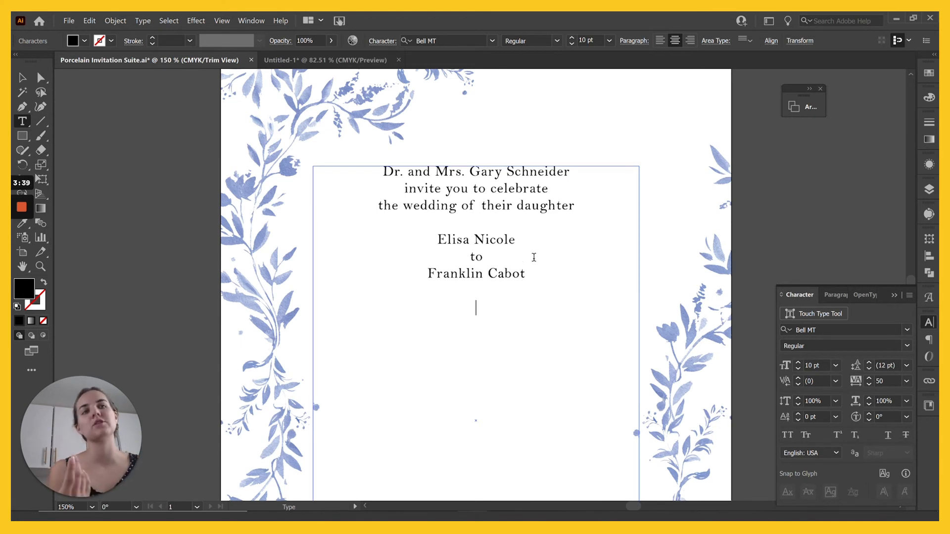
{"action": "left_click", "coordinate": [536, 273]}
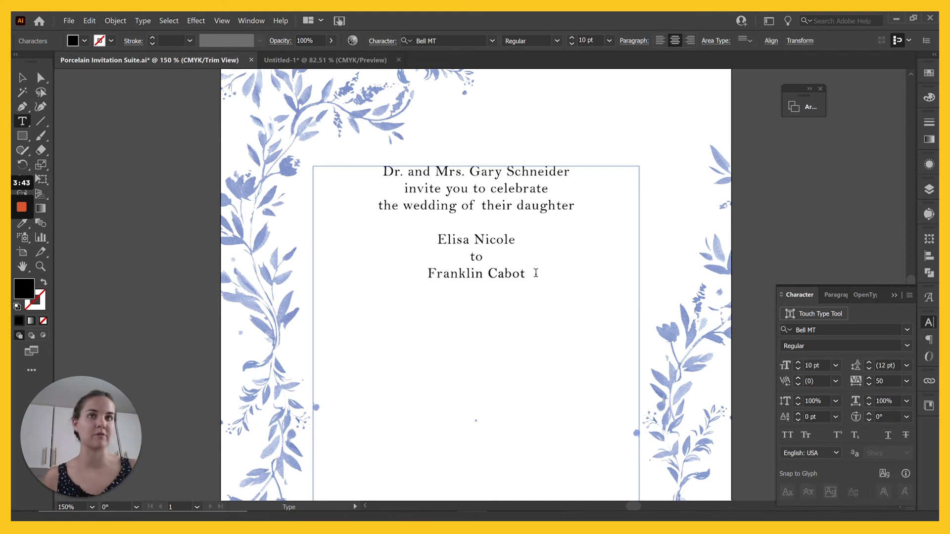
{"action": "key", "text": "Return"}
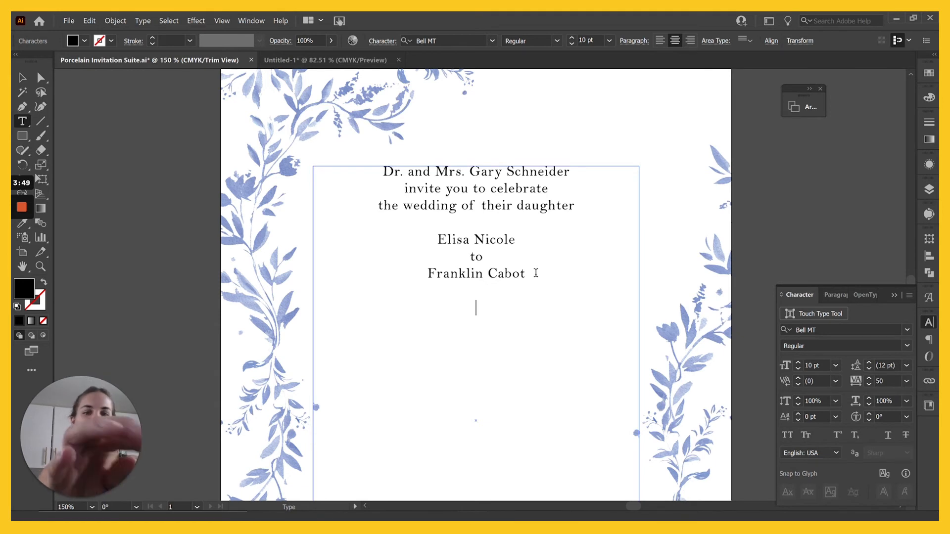
{"action": "type", "text": "Saturday, the fifth of November"}
{"action": "key", "text": "Return"}
{"action": "type", "text": "two thousand"}
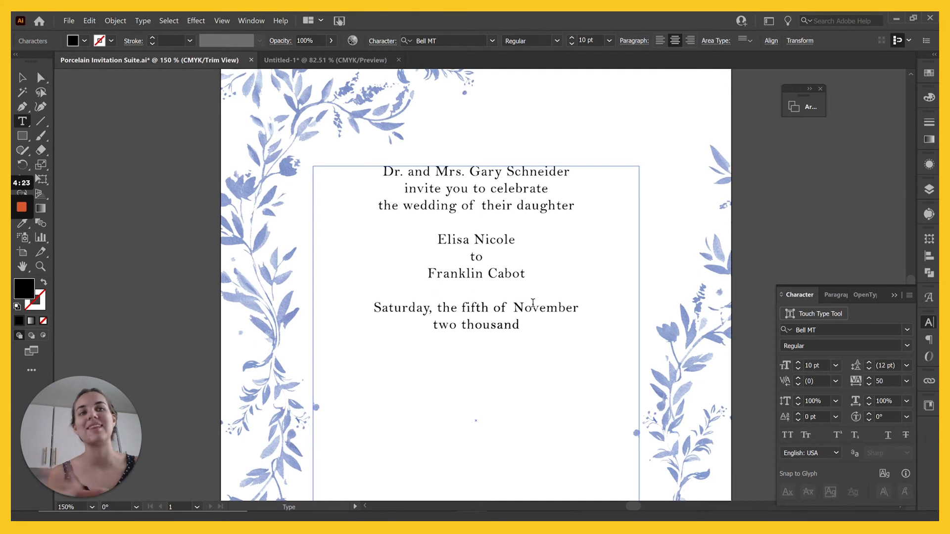
Step: Extend the year line to read 'two thousand twenty-one'
{"action": "left_click", "coordinate": [430, 309]}
{"action": "key", "text": "ctrl+End"}
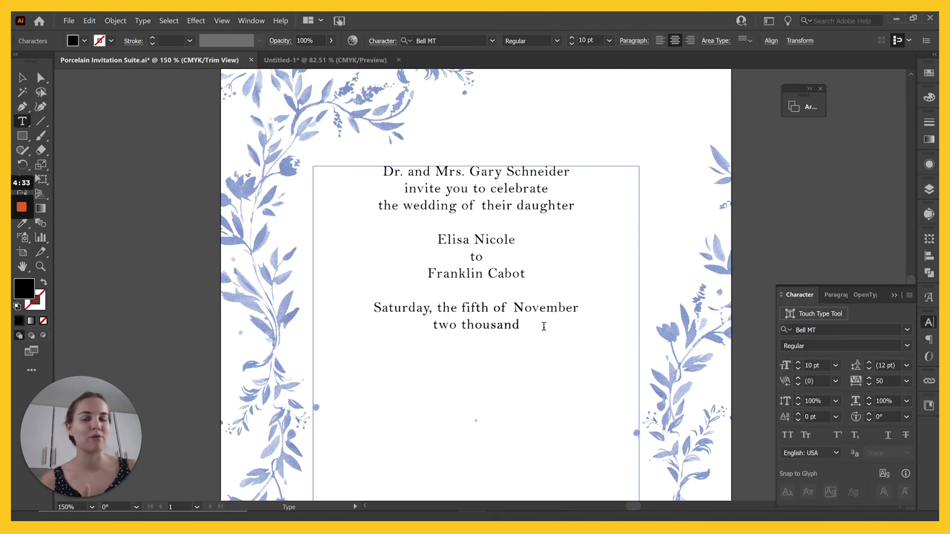
{"action": "type", "text": "tw"}
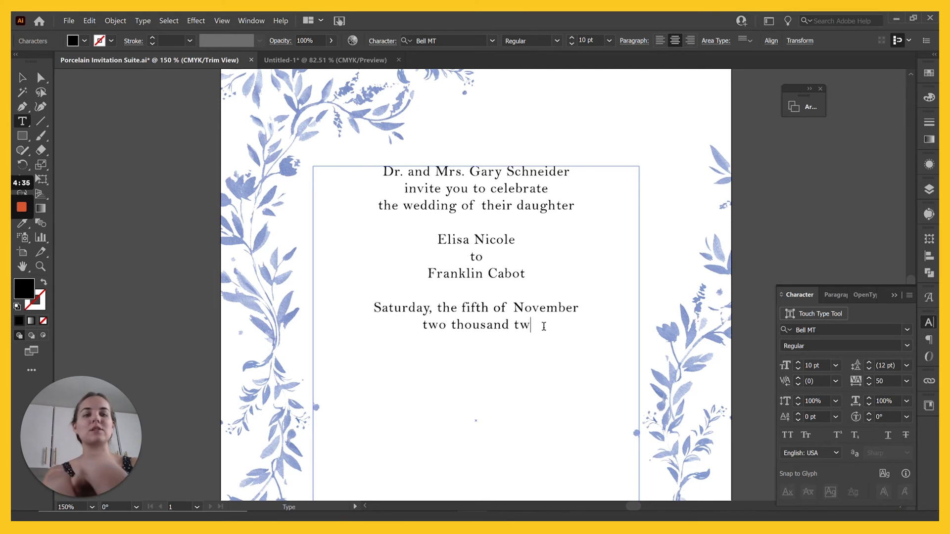
{"action": "type", "text": "enty-one"}
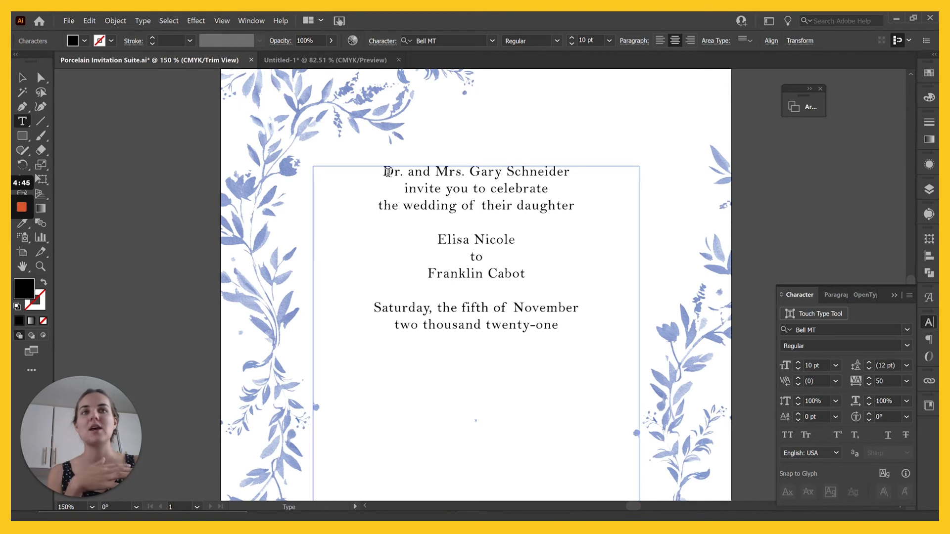
Step: Check the hosts', couple's and date lines, then put the caret after 'twenty-one'
{"action": "left_click_drag", "start_coordinate": [380, 171], "coordinate": [563, 171]}
{"action": "left_click", "coordinate": [536, 179]}
{"action": "left_click_drag", "start_coordinate": [481, 242], "coordinate": [524, 259]}
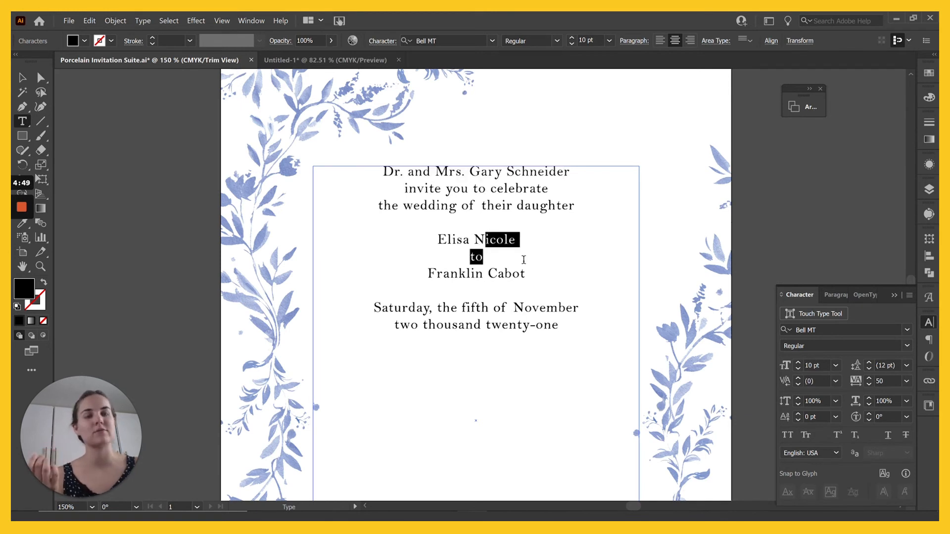
{"action": "left_click", "coordinate": [524, 259]}
{"action": "left_click_drag", "start_coordinate": [524, 307], "coordinate": [513, 308]}
{"action": "left_click", "coordinate": [487, 304]}
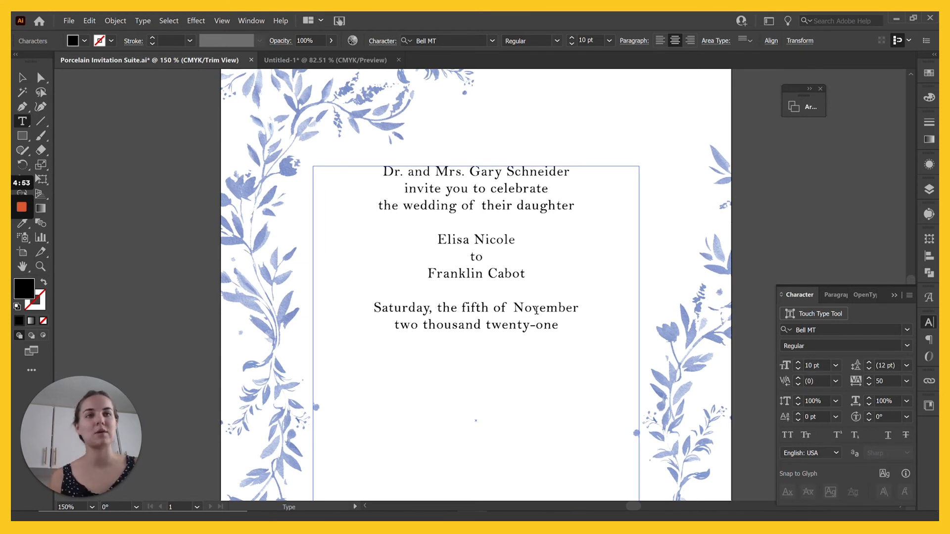
{"action": "left_click", "coordinate": [561, 320]}
Step: Type 'at six o'clock in the evening' and, after a blank line, 'Darlington House'
{"action": "type", "text": "at six o'clock in the evening"}
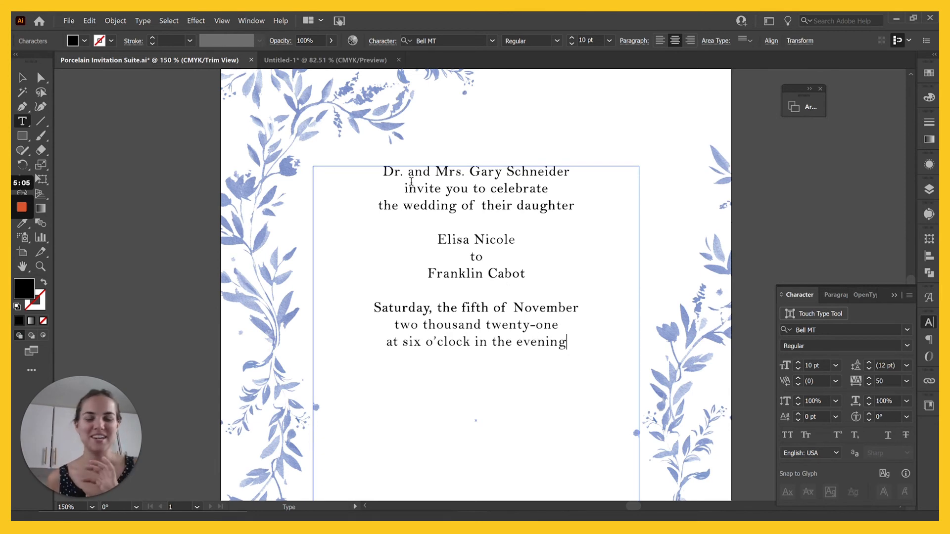
{"action": "scroll", "coordinate": [571, 354], "scroll_direction": "down", "scroll_amount": 2}
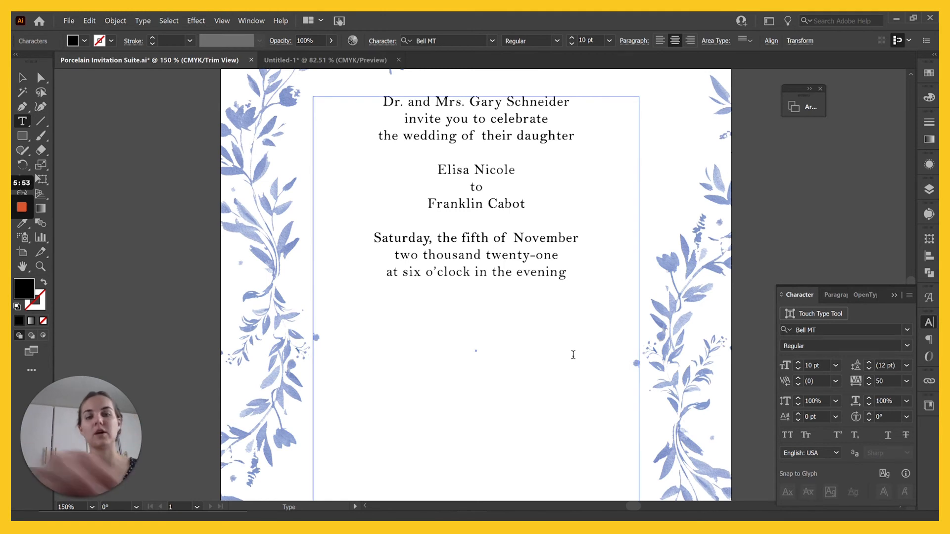
{"action": "type", "text": "Darlington House"}
{"action": "key", "text": "Return"}
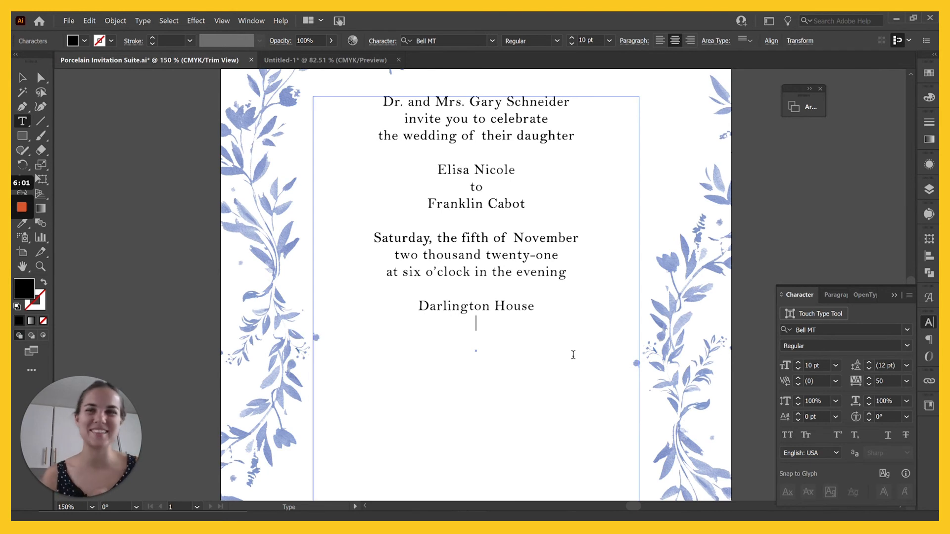
{"action": "type", "text": "753 "}
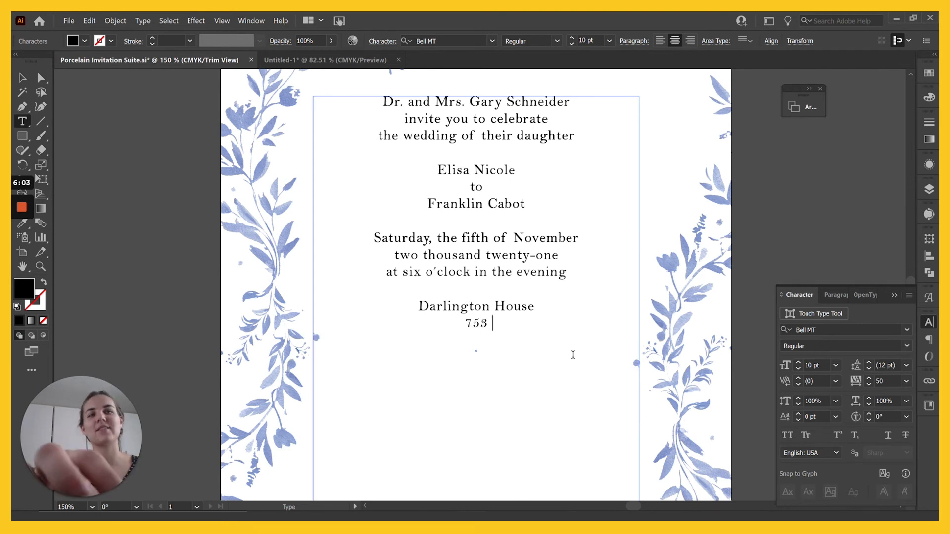
{"action": "type", "text": "Olivetas A"}
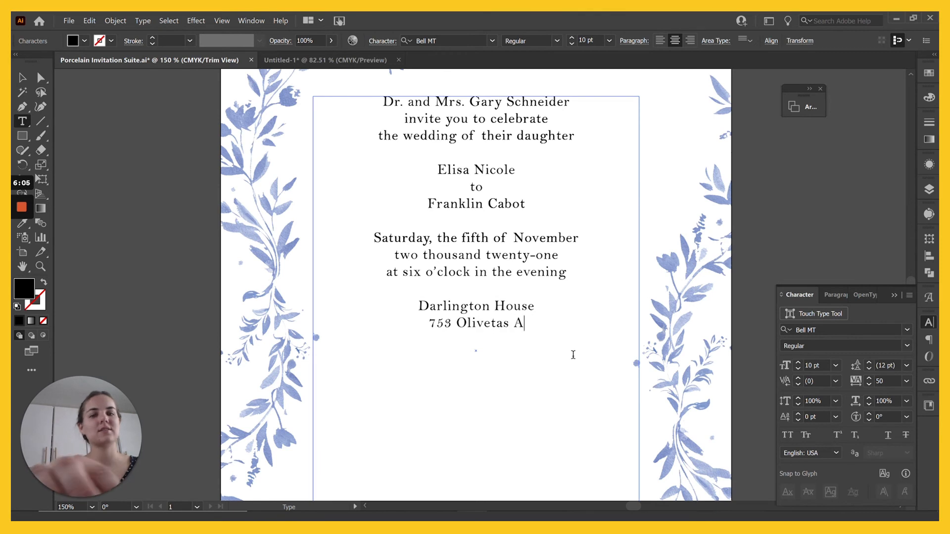
{"action": "type", "text": "venue"}
{"action": "key", "text": "Return"}
{"action": "type", "text": "La J"}
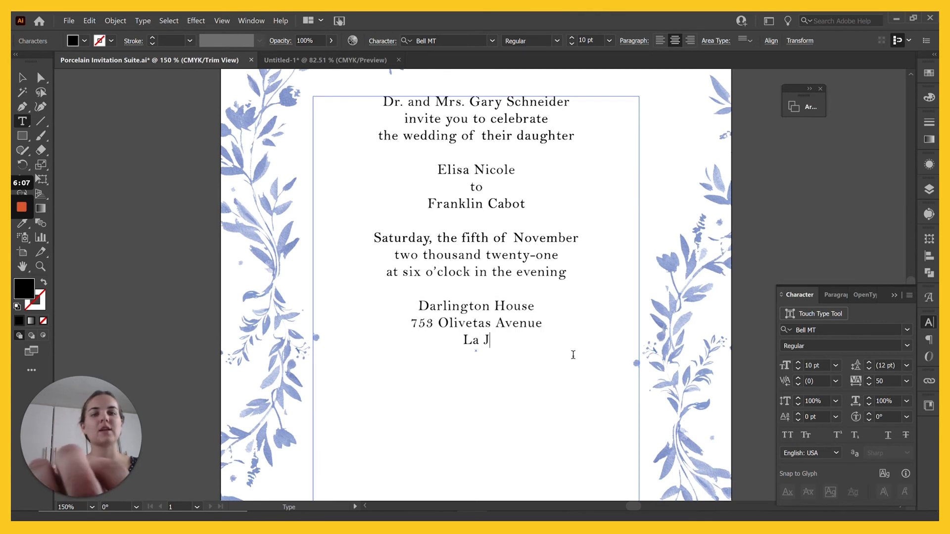
{"action": "type", "text": "olla, California"}
{"action": "key", "text": "Return"}
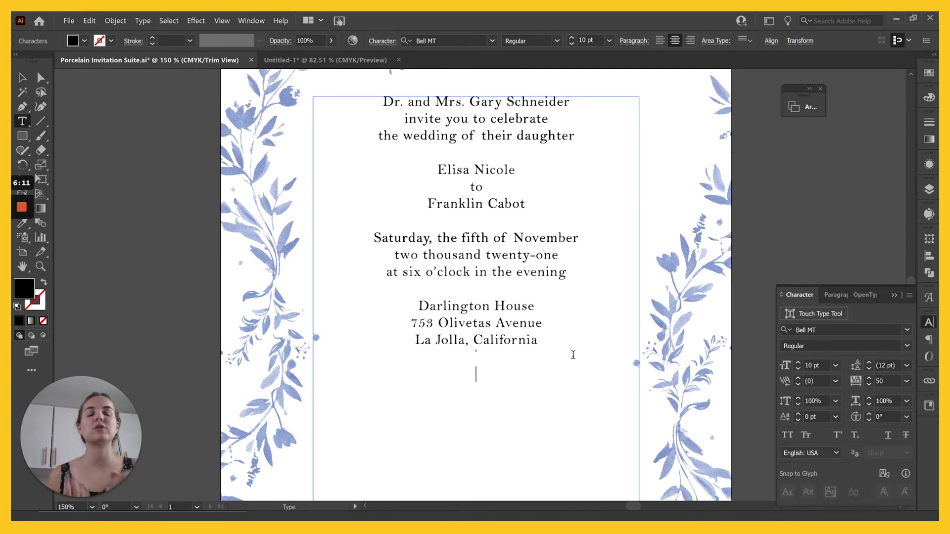
{"action": "key", "text": "Return"}
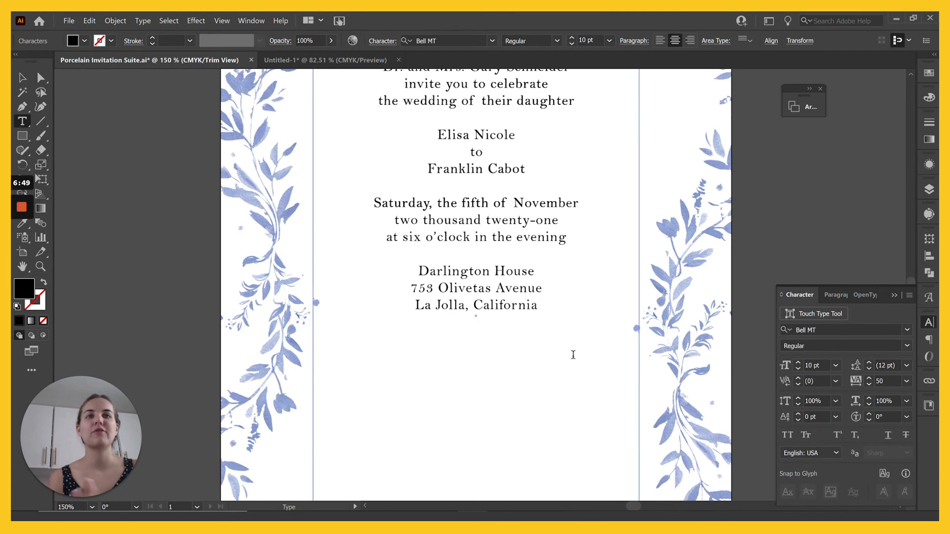
Step: Type 'Reception to Follow' on the blank line below the address
{"action": "scroll", "coordinate": [573, 355], "scroll_direction": "down", "scroll_amount": 2}
{"action": "scroll", "coordinate": [573, 355], "scroll_direction": "up", "scroll_amount": 2}
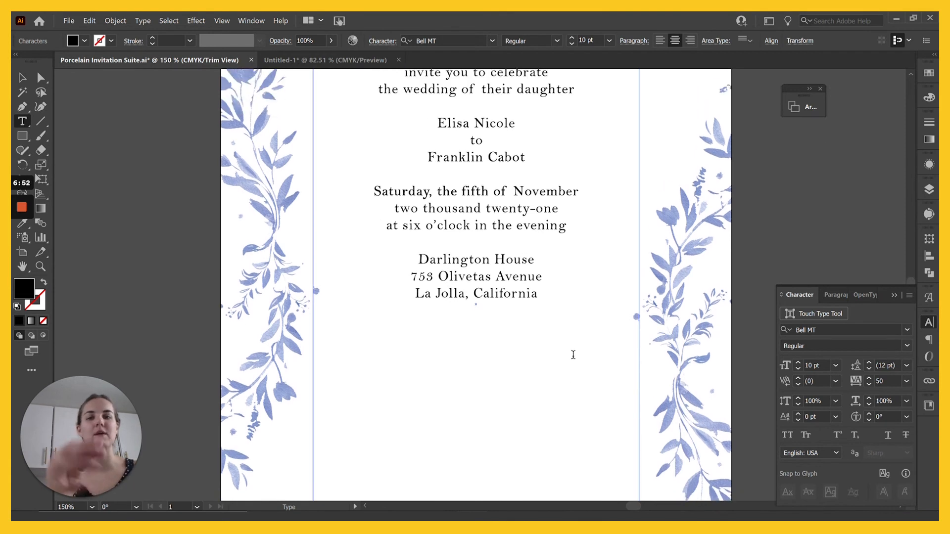
{"action": "type", "text": "Reception to "}
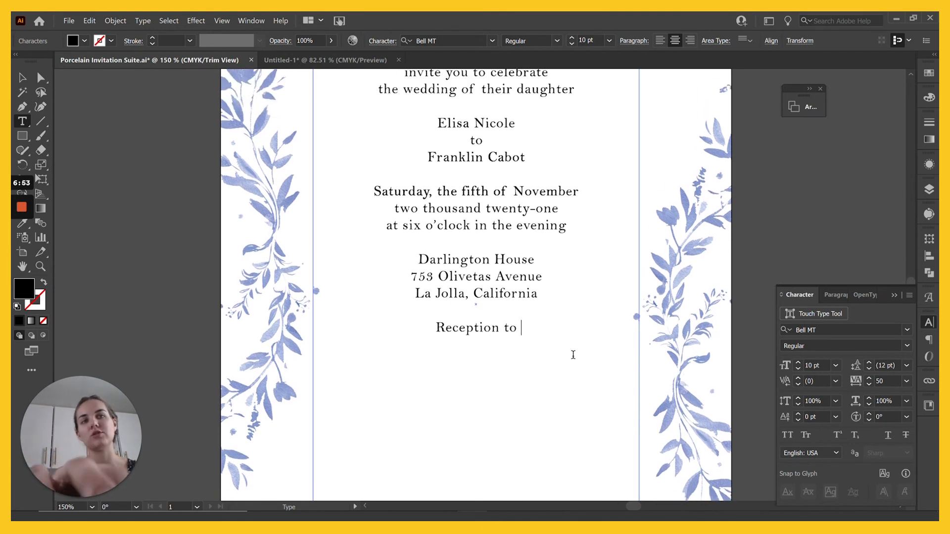
{"action": "type", "text": "Follow"}
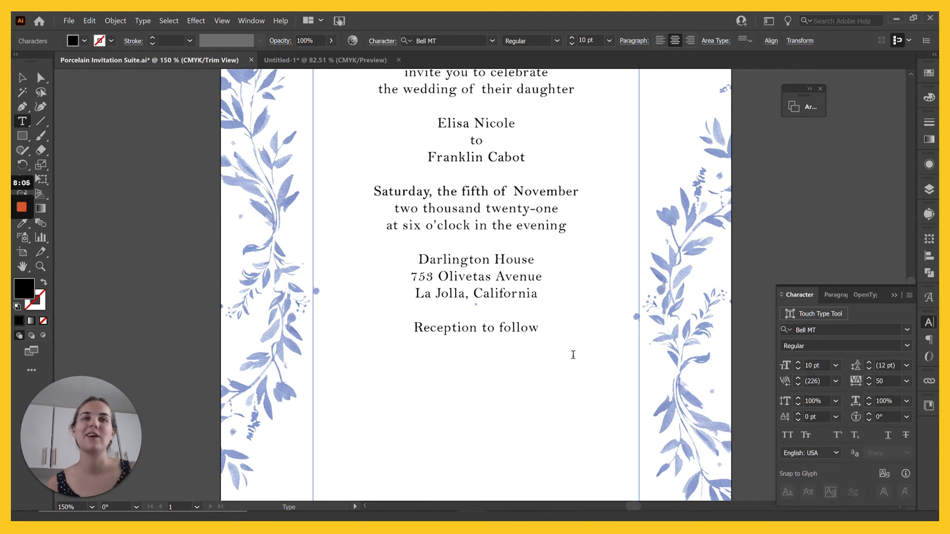
{"action": "scroll", "coordinate": [573, 355], "scroll_direction": "up", "scroll_amount": 4}
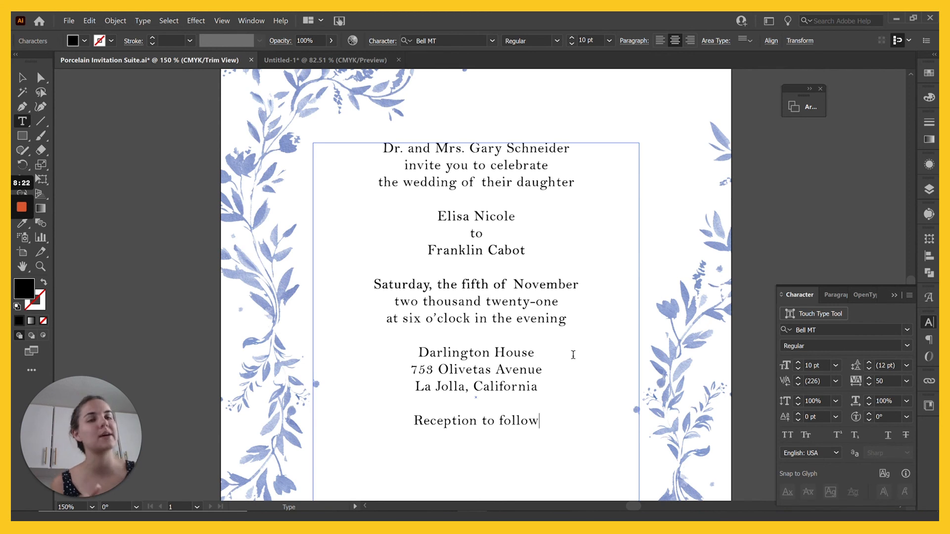
Step: Type 'Black tie optional' on a new line below the reception line, correcting typos
{"action": "scroll", "coordinate": [573, 355], "scroll_direction": "down", "scroll_amount": 4}
{"action": "key", "text": "Return"}
{"action": "scroll", "coordinate": [573, 355], "scroll_direction": "down", "scroll_amount": 3}
{"action": "type", "text": "Blak"}
{"action": "key", "text": "BackSpace"}
{"action": "type", "text": "ck t"}
{"action": "type", "text": "ie f"}
{"action": "key", "text": "BackSpace"}
{"action": "type", "text": "optional"}
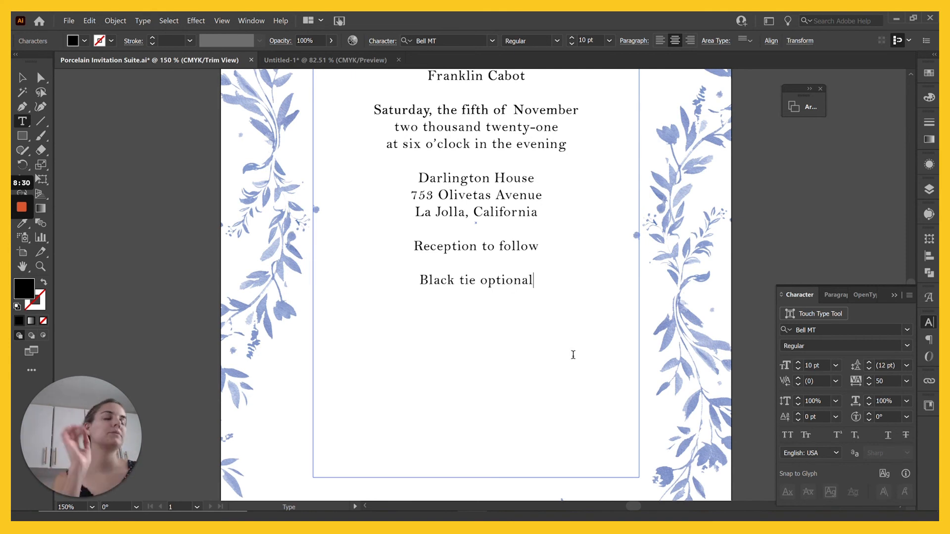
Step: Set the 'Black tie optional' line to 9 pt and right-align it
{"action": "scroll", "coordinate": [572, 354], "scroll_direction": "up", "scroll_amount": 3}
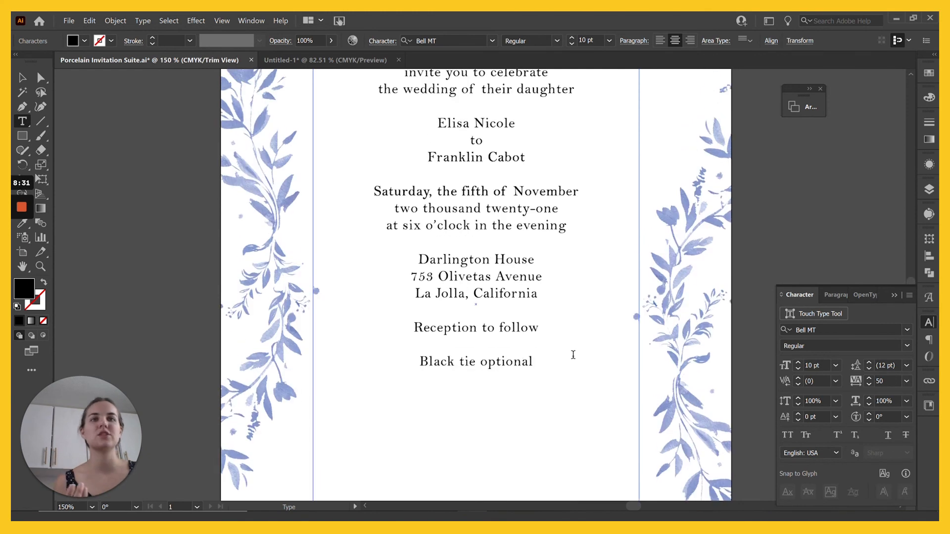
{"action": "left_click_drag", "start_coordinate": [414, 328], "coordinate": [535, 364]}
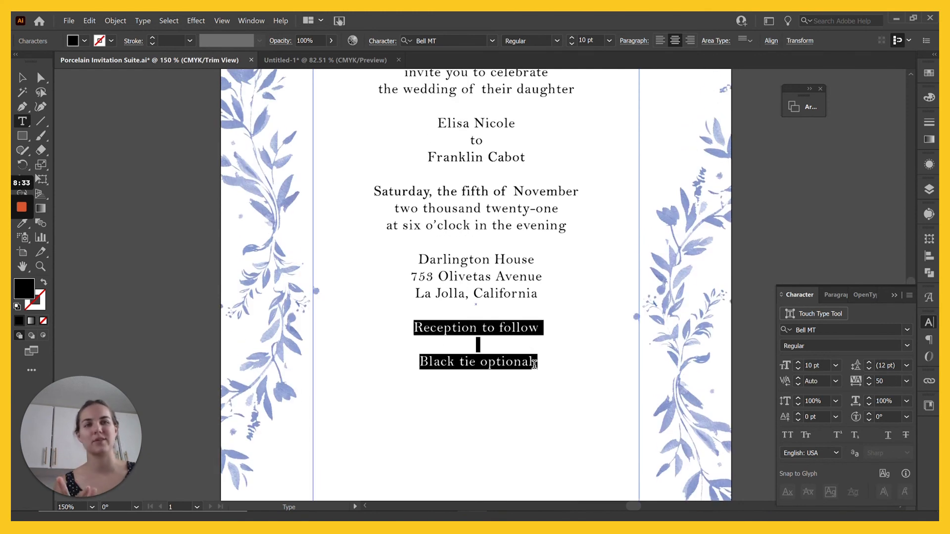
{"action": "left_click", "coordinate": [534, 365]}
{"action": "scroll", "coordinate": [534, 365], "scroll_direction": "down", "scroll_amount": 3}
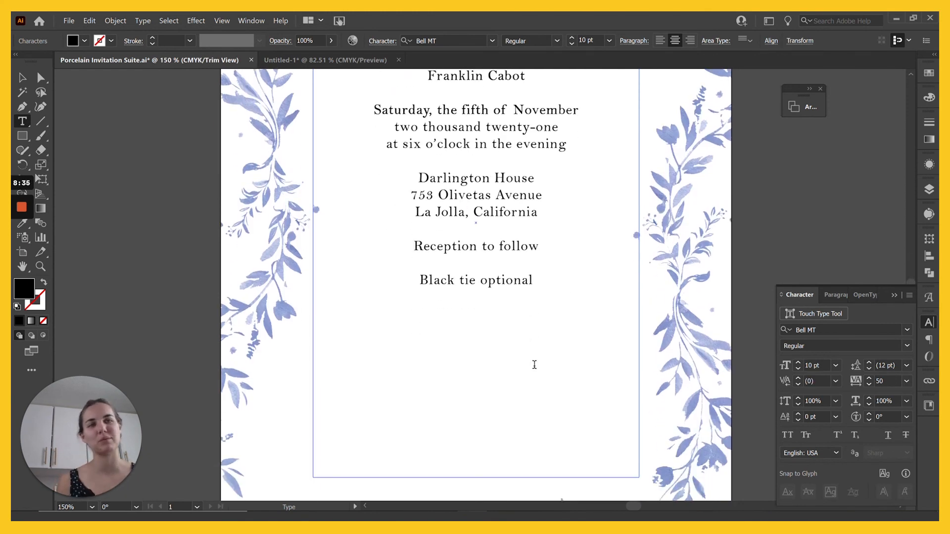
{"action": "scroll", "coordinate": [534, 365], "scroll_direction": "down", "scroll_amount": 2}
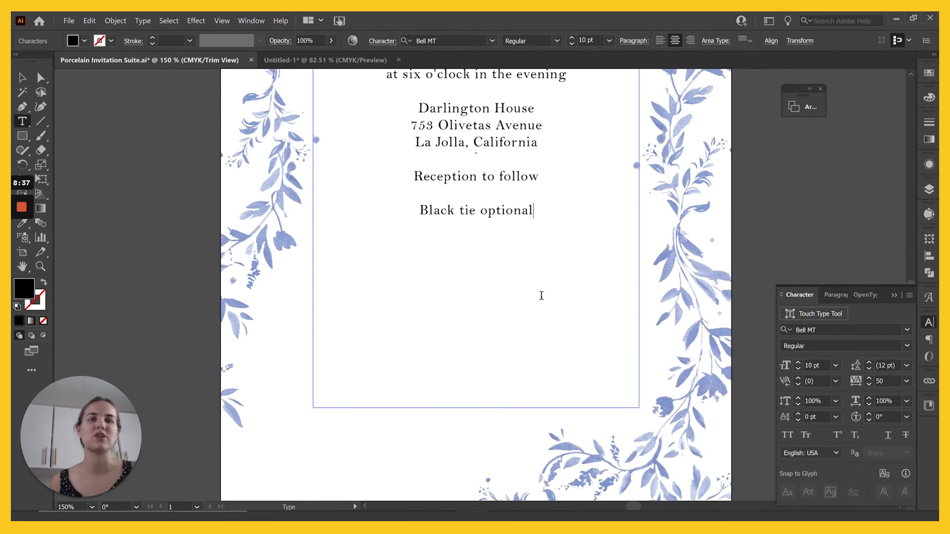
{"action": "left_click_drag", "start_coordinate": [416, 210], "coordinate": [562, 215]}
{"action": "key", "text": "ctrl+c"}
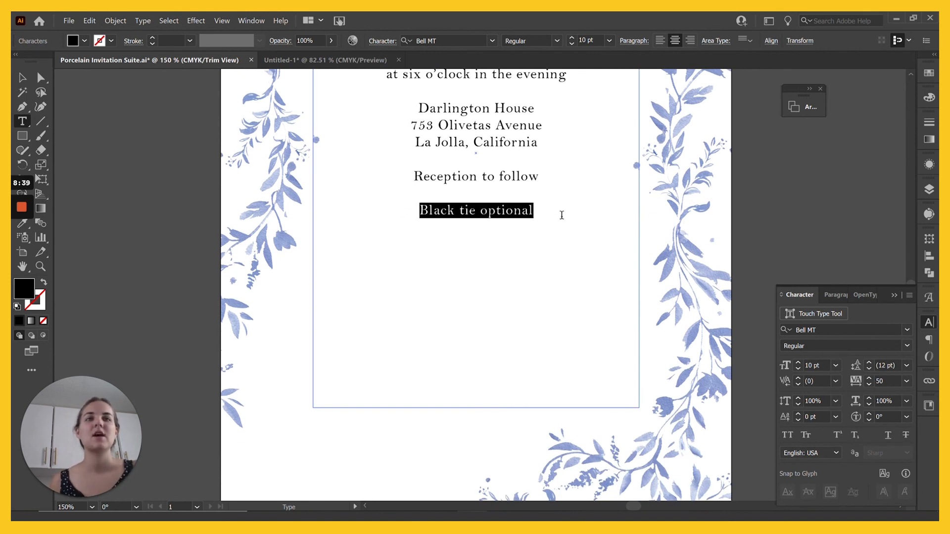
{"action": "left_click", "coordinate": [572, 44]}
{"action": "left_click", "coordinate": [689, 42]}
{"action": "scroll", "coordinate": [552, 322], "scroll_direction": "down", "scroll_amount": 2}
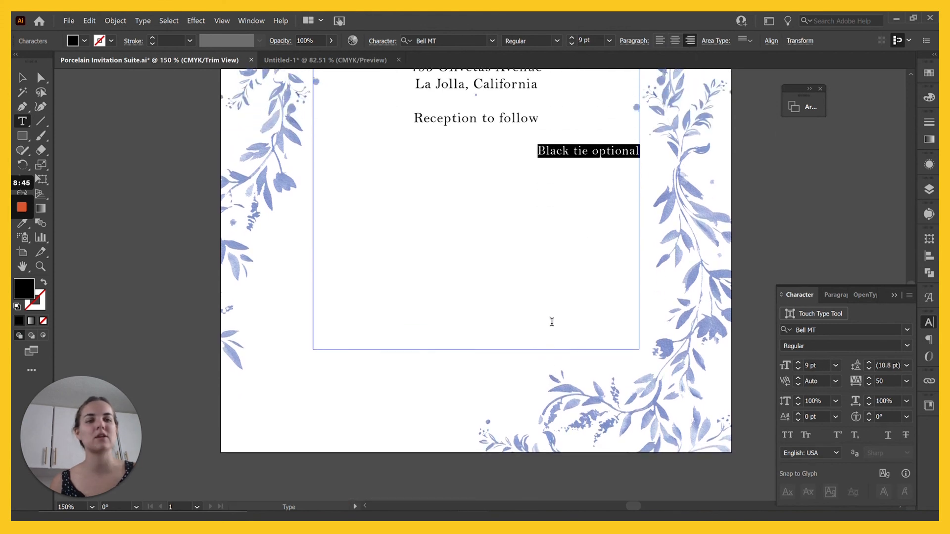
Step: Pull 'Black tie optional' out as separate text and move it to the card's bottom-left corner
{"action": "key", "text": "ctrl+0"}
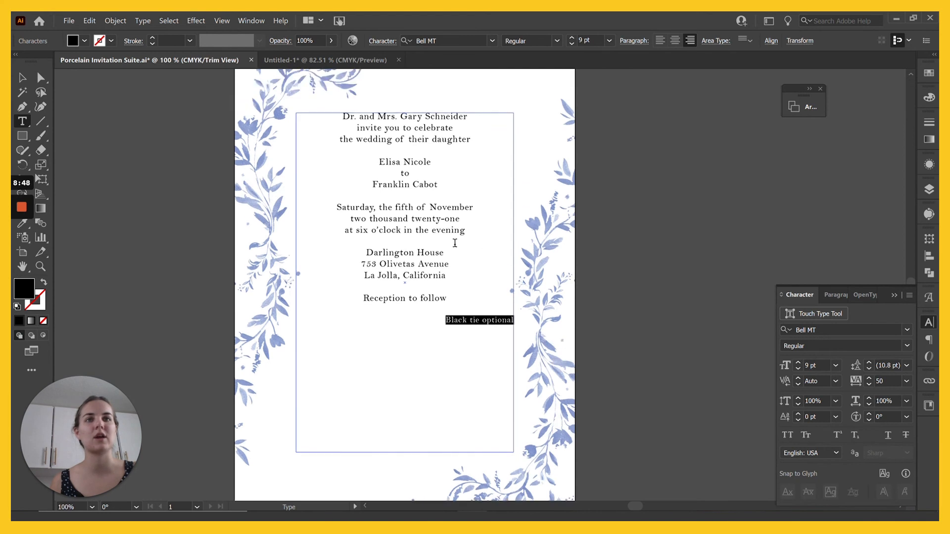
{"action": "scroll", "coordinate": [451, 243], "scroll_direction": "down", "scroll_amount": 2}
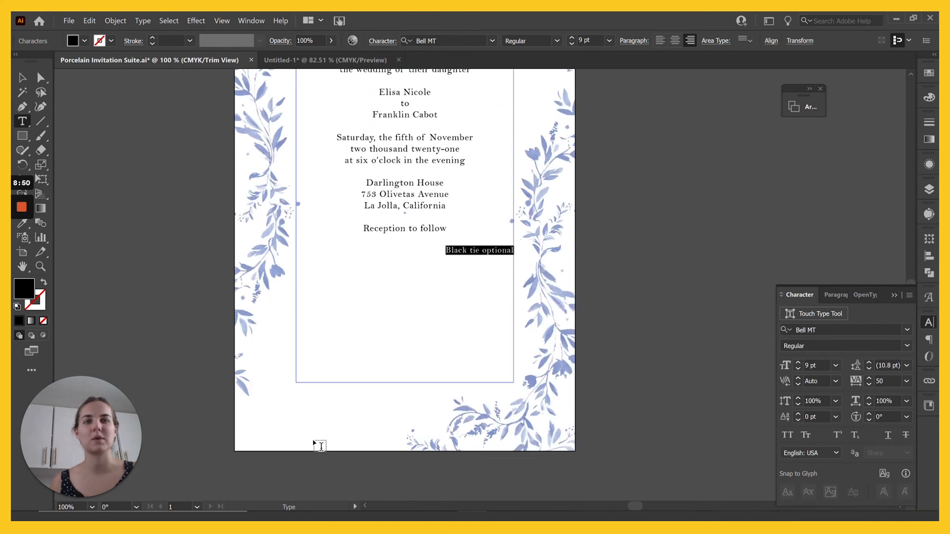
{"action": "key", "text": "Escape"}
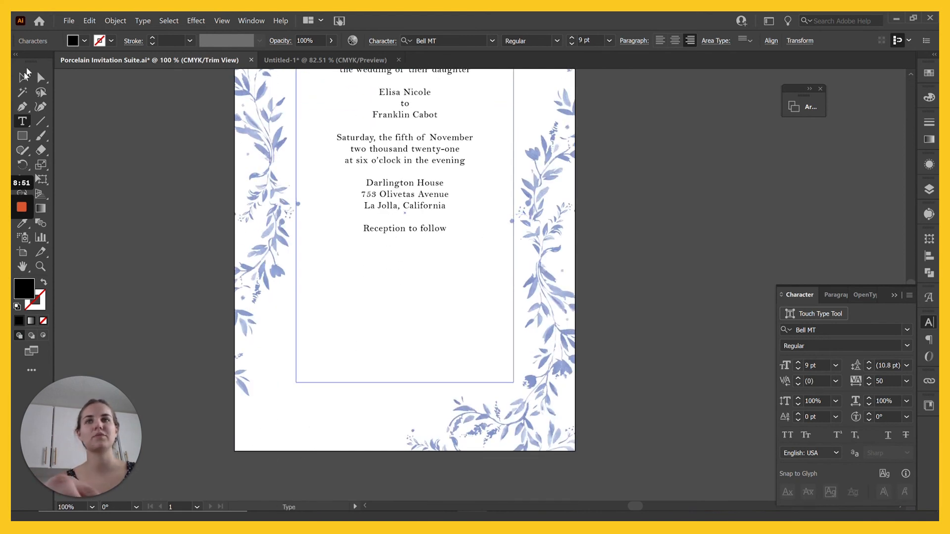
{"action": "key", "text": "ctrl+v"}
{"action": "left_click_drag", "start_coordinate": [492, 290], "coordinate": [298, 431]}
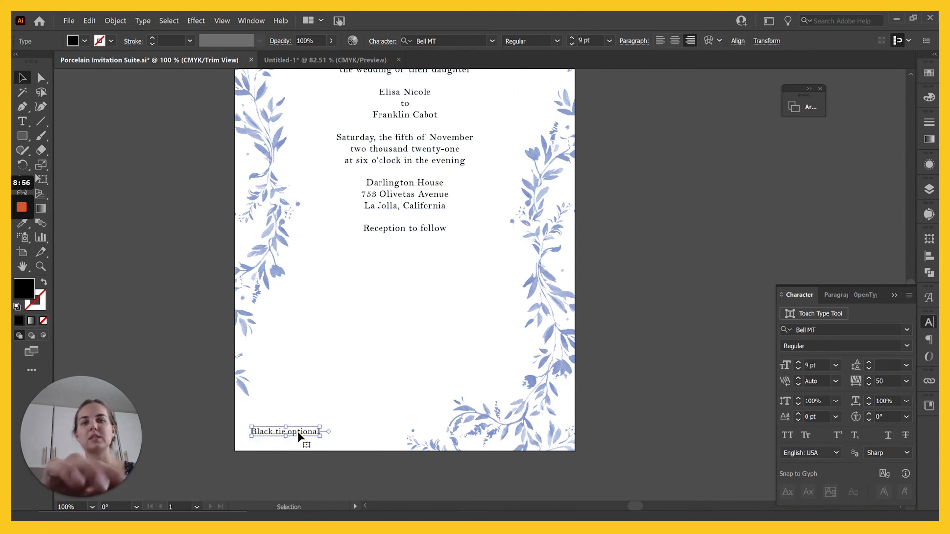
Step: Make 'Black tie optional' italic, then view the card at 150%
{"action": "left_click", "coordinate": [560, 43]}
{"action": "left_click", "coordinate": [536, 67]}
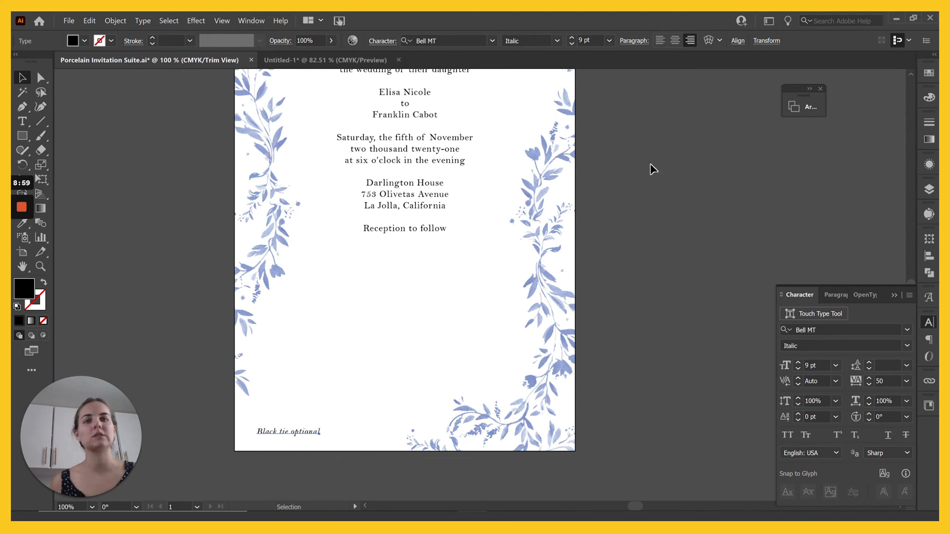
{"action": "left_click", "coordinate": [717, 208]}
{"action": "scroll", "coordinate": [646, 191], "scroll_direction": "up", "scroll_amount": 2}
{"action": "scroll", "coordinate": [645, 190], "scroll_direction": "up", "scroll_amount": 1}
{"action": "key", "text": "ctrl+minus"}
{"action": "scroll", "coordinate": [646, 191], "scroll_direction": "down", "scroll_amount": 1}
{"action": "scroll", "coordinate": [645, 191], "scroll_direction": "up", "scroll_amount": 1}
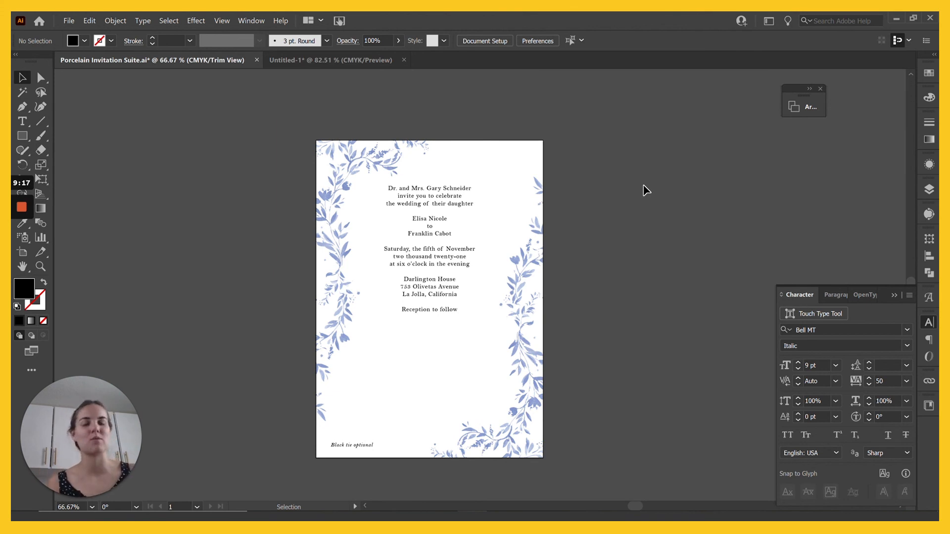
{"action": "scroll", "coordinate": [525, 215], "scroll_direction": "up", "scroll_amount": 2}
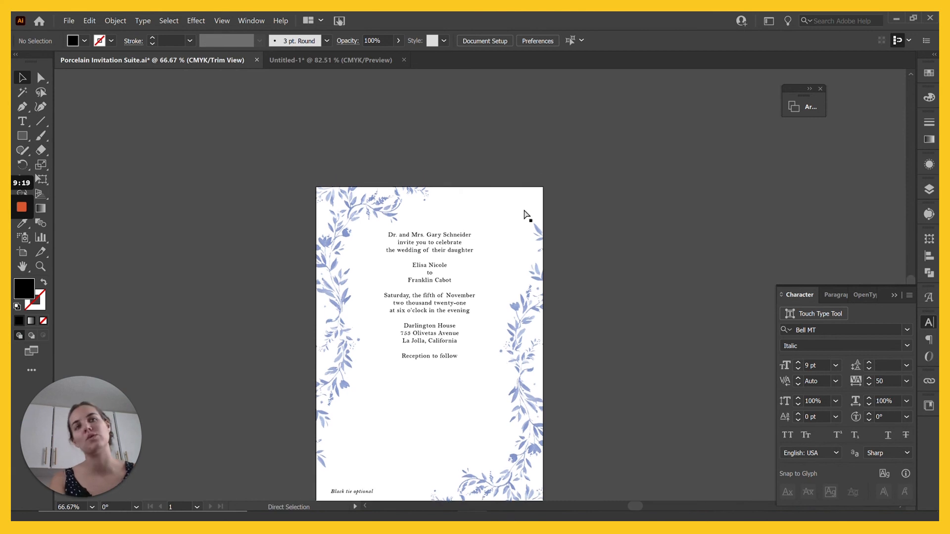
{"action": "key", "text": "ctrl+equal"}
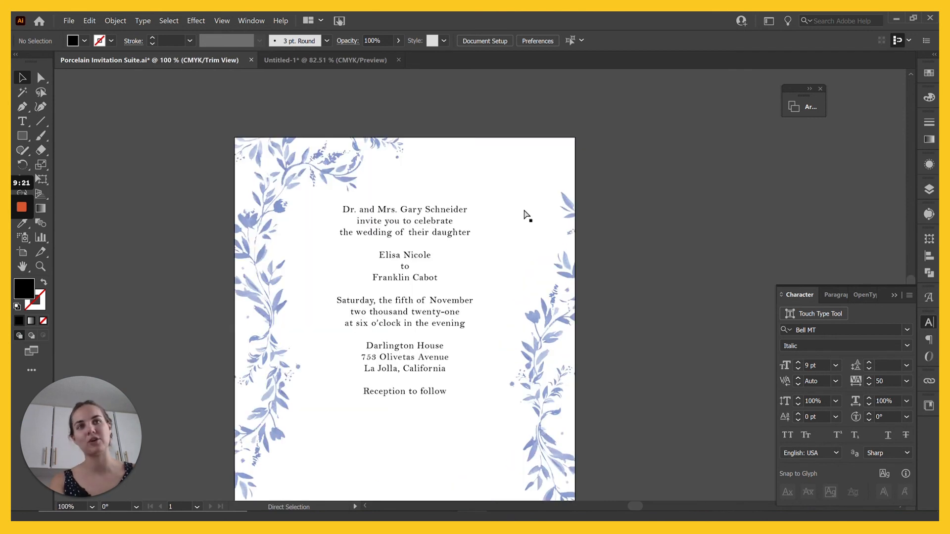
{"action": "key", "text": "ctrl+equal"}
{"action": "key", "text": "ctrl+equal"}
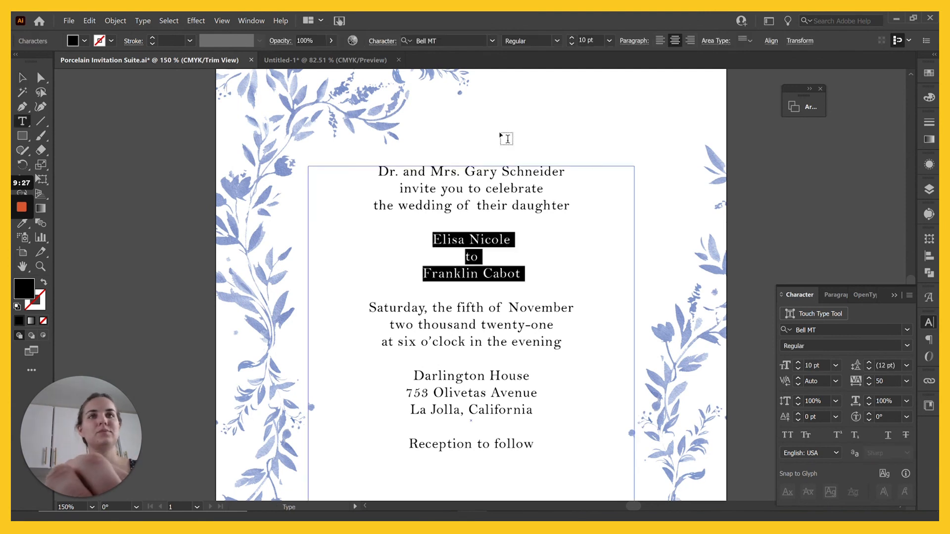
Step: Set the venue line in a script font and join the street and city onto one line
{"action": "scroll", "coordinate": [465, 314], "scroll_direction": "down", "scroll_amount": 3}
{"action": "triple_click", "coordinate": [464, 314]}
{"action": "triple_click", "coordinate": [472, 341]}
{"action": "left_click", "coordinate": [869, 363]}
{"action": "left_click", "coordinate": [524, 353]}
{"action": "key", "text": "Delete"}
{"action": "type", "text": "|"}
Step: Italicise the 2021 year and 'Reception to follow' lines, and tighten the names' letter spacing
{"action": "triple_click", "coordinate": [525, 264]}
{"action": "left_click", "coordinate": [540, 66]}
{"action": "scroll", "coordinate": [526, 156], "scroll_direction": "up", "scroll_amount": 2}
{"action": "left_click_drag", "start_coordinate": [391, 208], "coordinate": [580, 297]}
{"action": "left_click", "coordinate": [572, 44]}
{"action": "left_click_drag", "start_coordinate": [501, 329], "coordinate": [508, 328]}
{"action": "scroll", "coordinate": [490, 240], "scroll_direction": "down", "scroll_amount": 3}
{"action": "triple_click", "coordinate": [473, 340]}
{"action": "left_click", "coordinate": [540, 66]}
Step: Increase the leading of the top three lines and add space and leading around the date lines
{"action": "scroll", "coordinate": [540, 148], "scroll_direction": "up", "scroll_amount": 3}
{"action": "left_click_drag", "start_coordinate": [567, 183], "coordinate": [392, 147]}
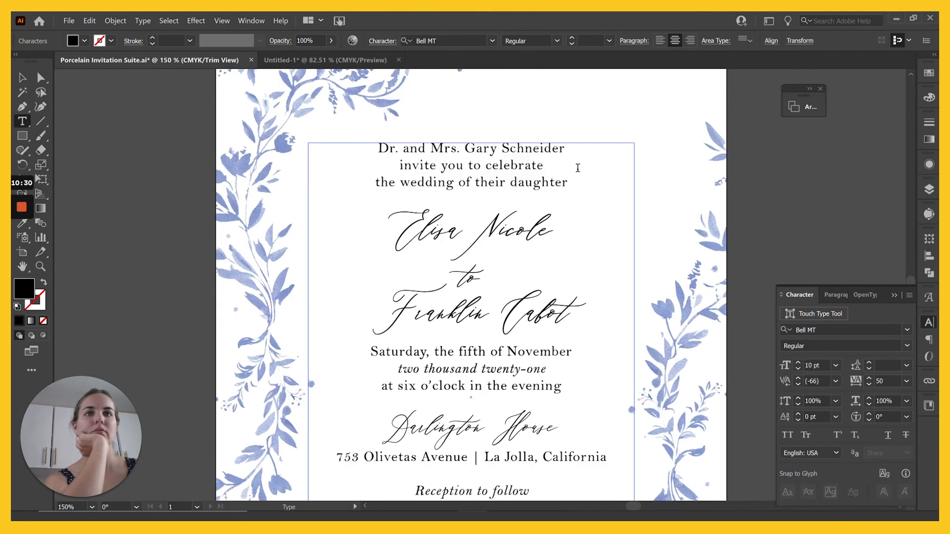
{"action": "left_click", "coordinate": [869, 363]}
{"action": "left_click", "coordinate": [869, 363]}
{"action": "left_click", "coordinate": [470, 432]}
{"action": "scroll", "coordinate": [470, 285], "scroll_direction": "down", "scroll_amount": 3}
{"action": "left_click", "coordinate": [370, 205]}
{"action": "key", "text": "Return"}
{"action": "left_click_drag", "start_coordinate": [370, 223], "coordinate": [416, 205]}
{"action": "left_click", "coordinate": [868, 363]}
Step: Add 'The' on its own line before Darlington House
{"action": "left_click", "coordinate": [562, 261]}
{"action": "key", "text": "Return"}
{"action": "type", "text": "The"}
{"action": "key", "text": "Escape"}
{"action": "key", "text": "ctrl+minus"}
Step: Enlarge the couple's names to 26 pt and give the first name a swash glyph ending
{"action": "double_click", "coordinate": [546, 265]}
{"action": "left_click", "coordinate": [609, 40]}
{"action": "left_click", "coordinate": [624, 204]}
{"action": "key", "text": "ctrl+shift+period"}
{"action": "left_click_drag", "start_coordinate": [501, 287], "coordinate": [599, 293]}
{"action": "left_click", "coordinate": [540, 214]}
{"action": "left_click_drag", "start_coordinate": [542, 215], "coordinate": [526, 215]}
{"action": "left_click", "coordinate": [554, 247]}
{"action": "left_click", "coordinate": [405, 216]}
Step: Add a blank line before 'Reception to follow' and split the address onto two lines
{"action": "scroll", "coordinate": [462, 346], "scroll_direction": "down", "scroll_amount": 7}
{"action": "left_click", "coordinate": [436, 348]}
{"action": "key", "text": "Return"}
{"action": "scroll", "coordinate": [495, 272], "scroll_direction": "up", "scroll_amount": 6}
{"action": "key", "text": "Escape"}
{"action": "double_click", "coordinate": [483, 396]}
{"action": "key", "text": "BackSpace"}
{"action": "key", "text": "BackSpace"}
{"action": "key", "text": "BackSpace"}
{"action": "key", "text": "Return"}
{"action": "key", "text": "Escape"}
{"action": "left_click", "coordinate": [649, 372]}
{"action": "key", "text": "ctrl+minus"}
Step: Enlarge the name lines further, widen their line spacing, and add a blank line above them
{"action": "triple_click", "coordinate": [477, 290]}
{"action": "left_click_drag", "start_coordinate": [430, 243], "coordinate": [531, 291]}
{"action": "key", "text": "ctrl+shift+period"}
{"action": "double_click", "coordinate": [473, 268]}
{"action": "triple_click", "coordinate": [478, 291]}
{"action": "left_click", "coordinate": [869, 362]}
{"action": "key", "text": "Escape"}
{"action": "double_click", "coordinate": [517, 216]}
{"action": "key", "text": "Return"}
Step: Enlarge 'The Darlington House' line, then deselect the text box
{"action": "left_click", "coordinate": [18, 79]}
{"action": "left_click", "coordinate": [478, 374]}
{"action": "triple_click", "coordinate": [478, 374]}
{"action": "left_click", "coordinate": [572, 37]}
{"action": "key", "text": "Escape"}
{"action": "left_click", "coordinate": [246, 335]}
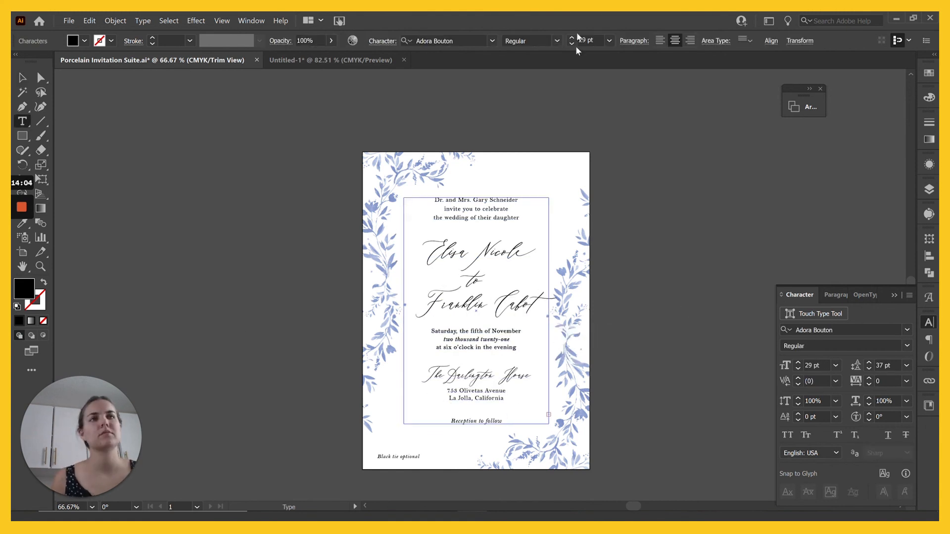
Step: Delete the line breaks before 'the wedding' and 'invite' so the opening lines reflow
{"action": "key", "text": "Escape"}
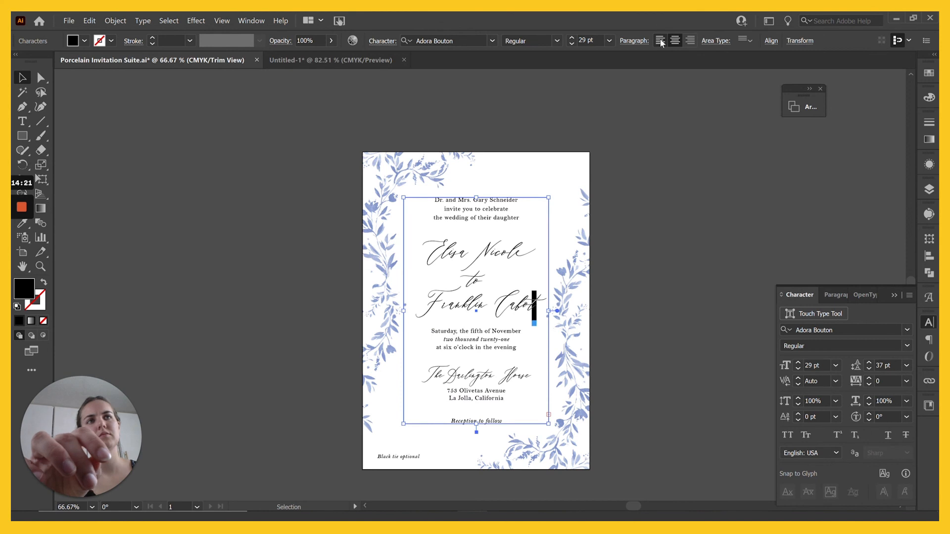
{"action": "double_click", "coordinate": [433, 218]}
{"action": "key", "text": "BackSpace"}
{"action": "left_click", "coordinate": [416, 208]}
{"action": "key", "text": "BackSpace"}
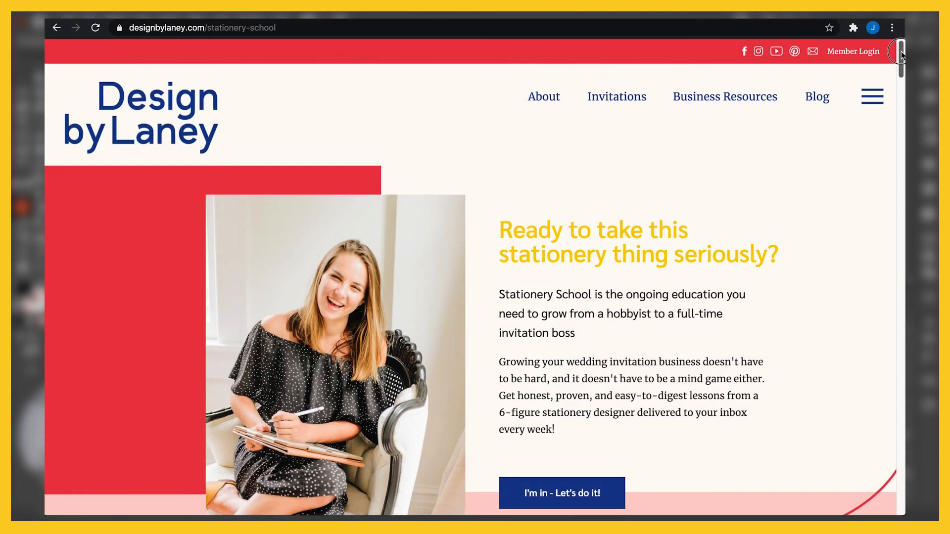
Step: Scroll down the Design by Laney Stationery School page in Chrome
{"action": "left_click_drag", "start_coordinate": [901, 54], "coordinate": [902, 101]}
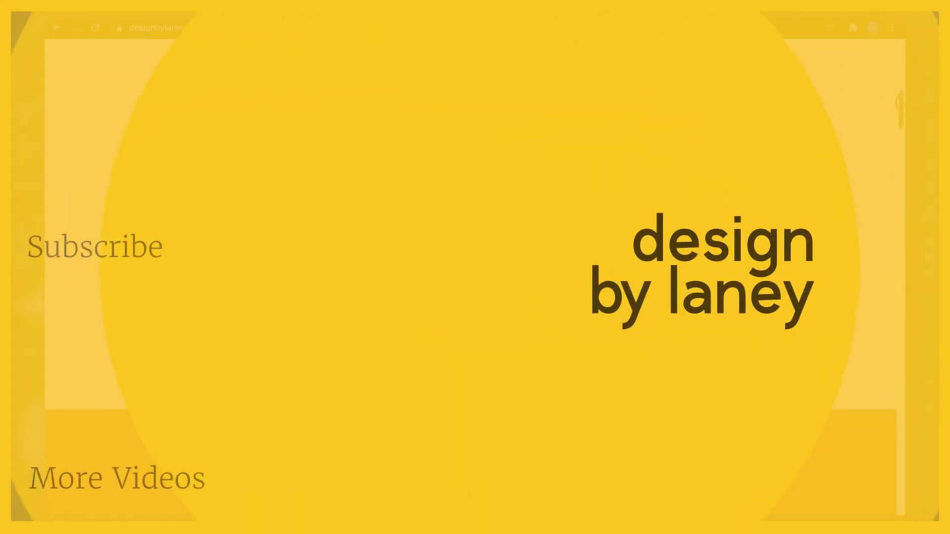